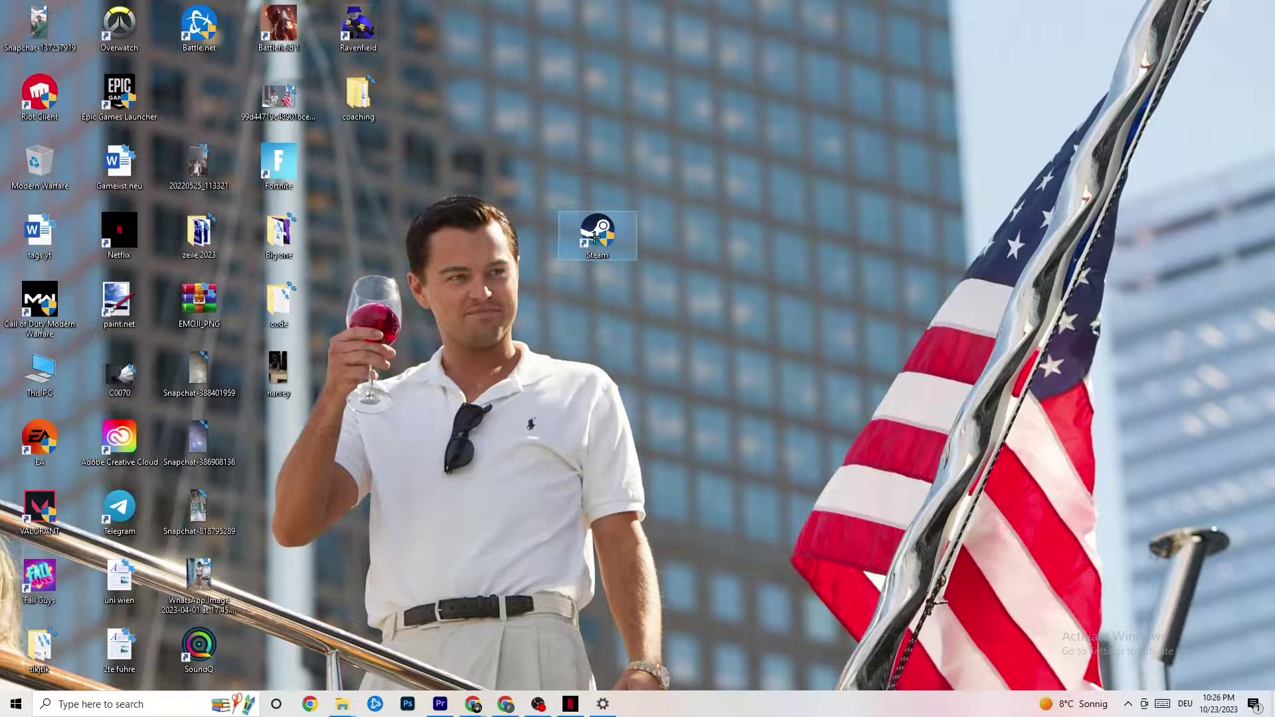
# Step: Turn on Windows 8 compatibility mode in the Steam shortcut's properties and save it
pyautogui.rightClick(595, 236)
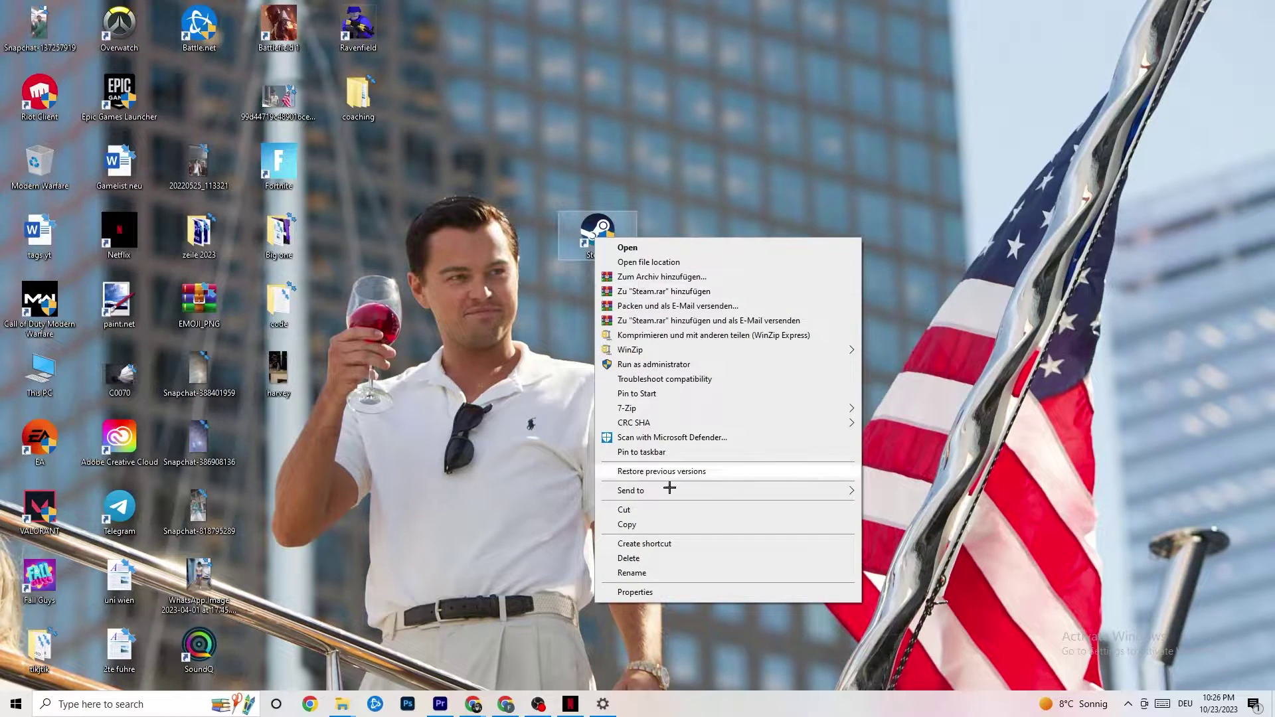
pyautogui.click(665, 595)
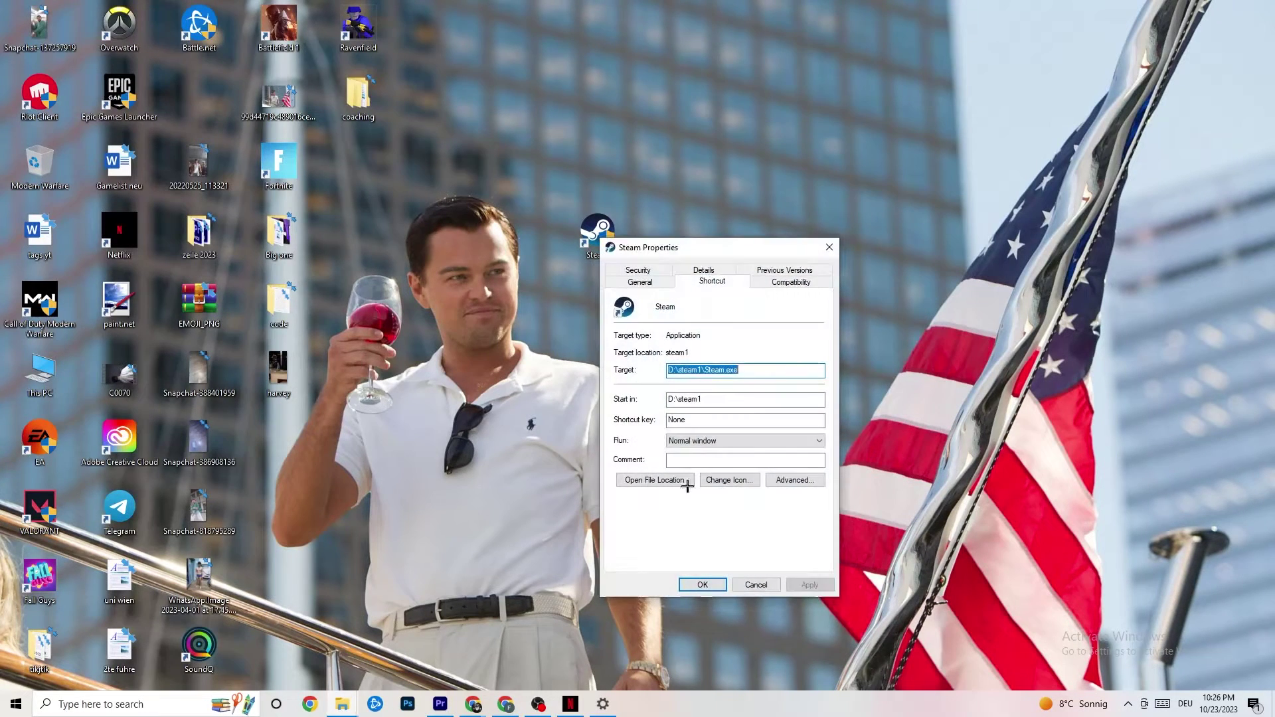
pyautogui.moveTo(692, 249); pyautogui.dragTo(628, 150)
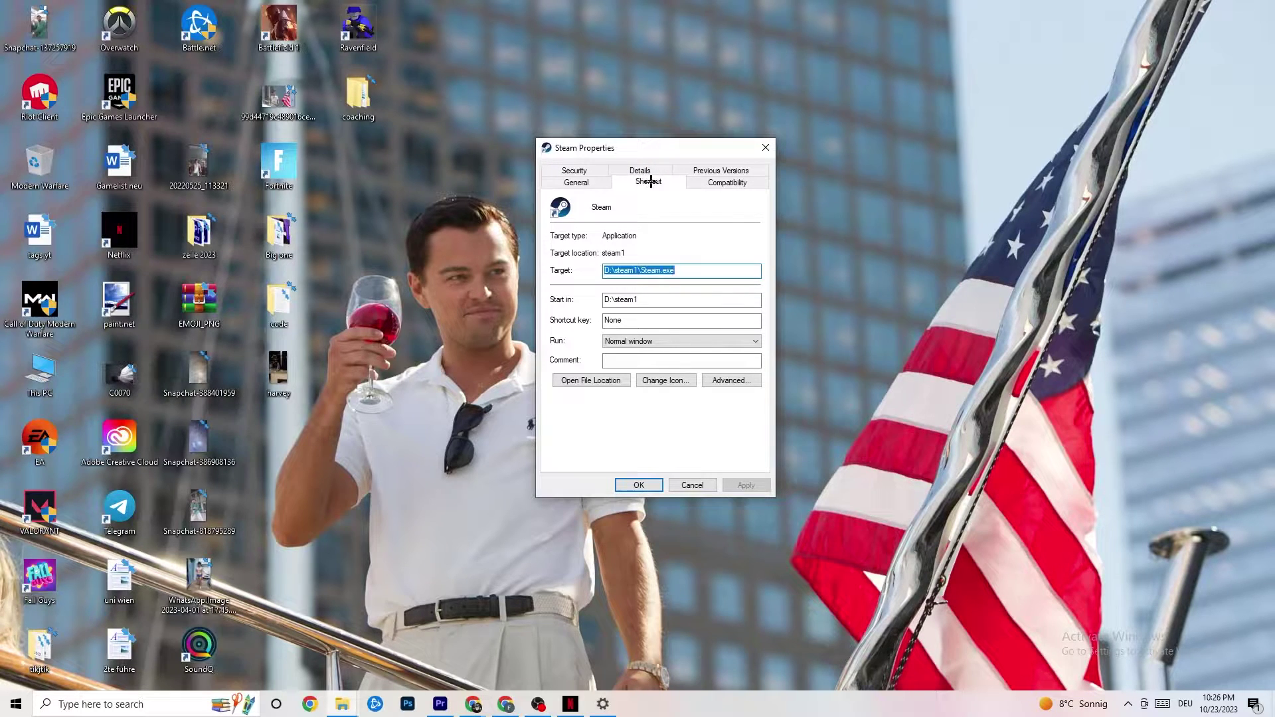
pyautogui.click(691, 180)
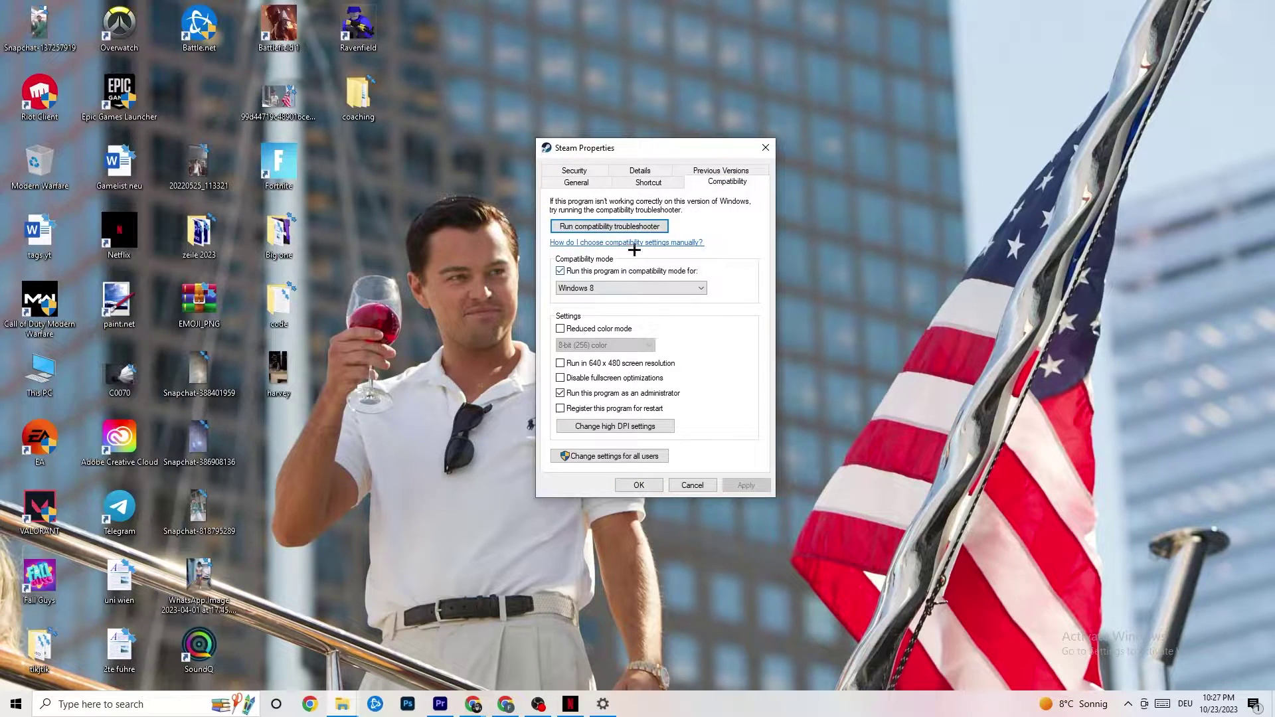
pyautogui.click(560, 271)
pyautogui.click(597, 287)
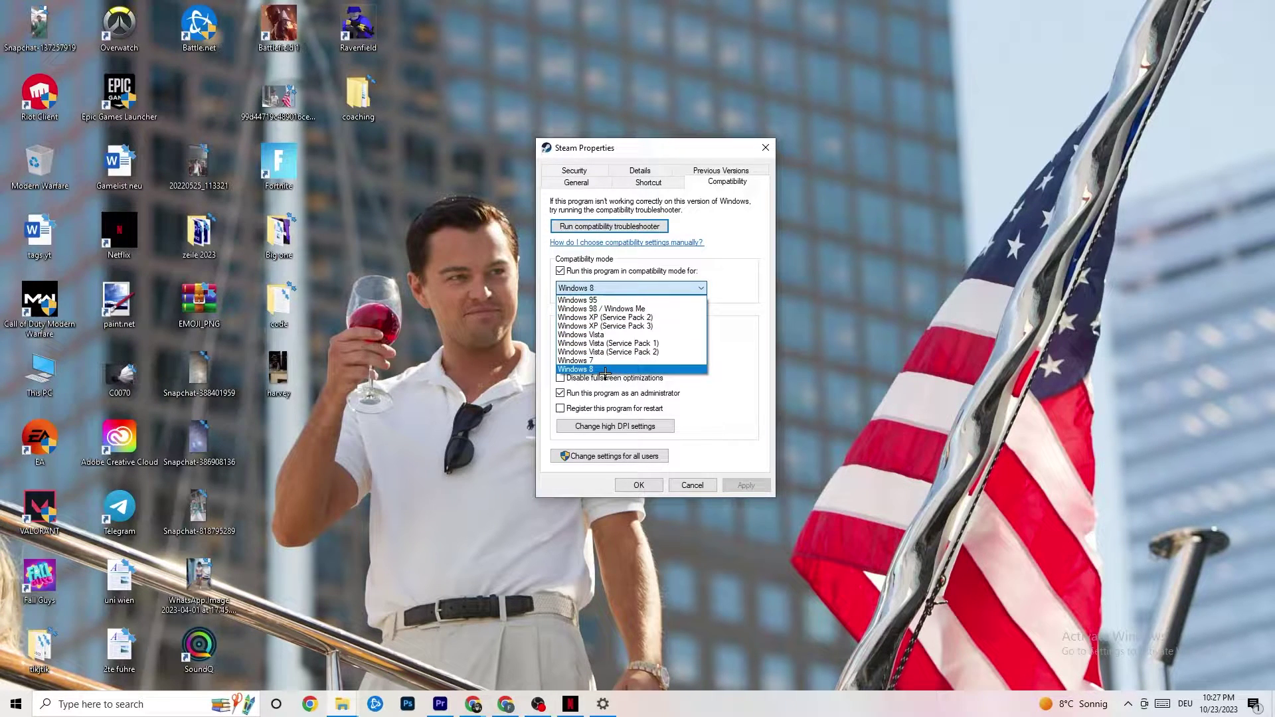
pyautogui.click(725, 306)
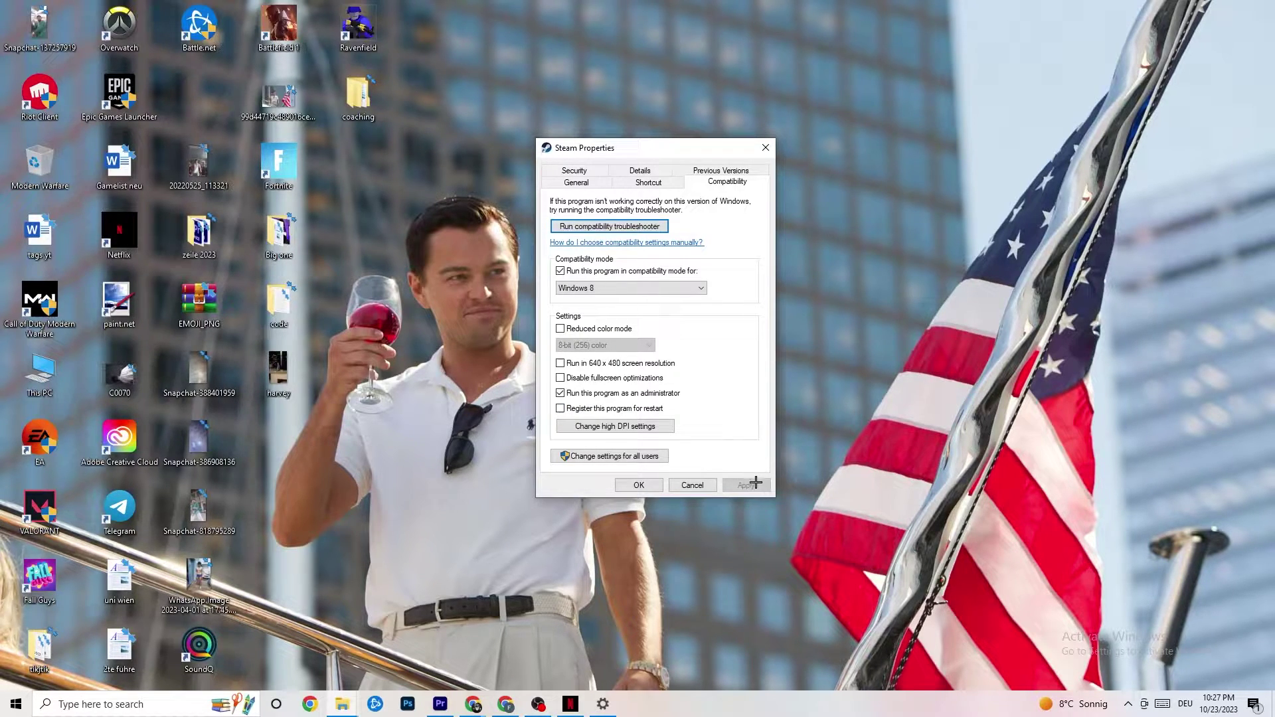
pyautogui.click(636, 488)
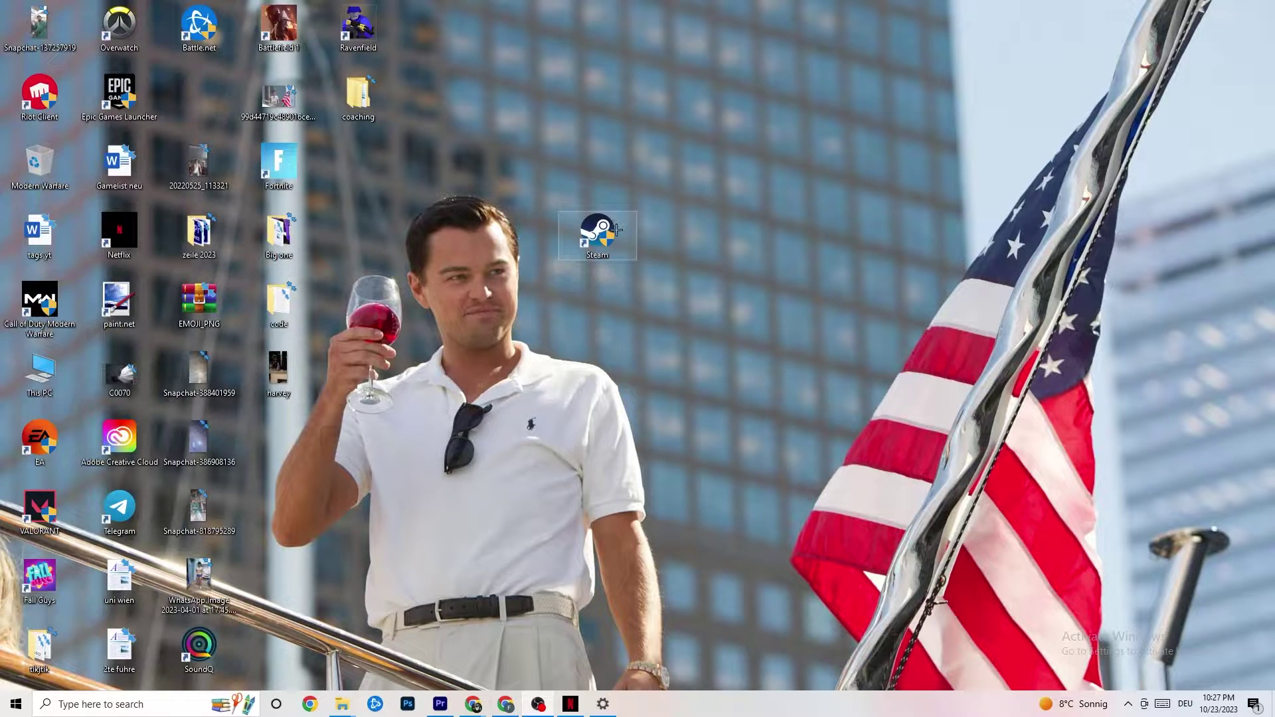
# Step: Launch Task Manager from the taskbar's context menu to list Chrome, OBS Studio and Premiere Pro
pyautogui.click(16, 703)
pyautogui.click(449, 640)
pyautogui.rightClick(590, 240)
pyautogui.click(515, 314)
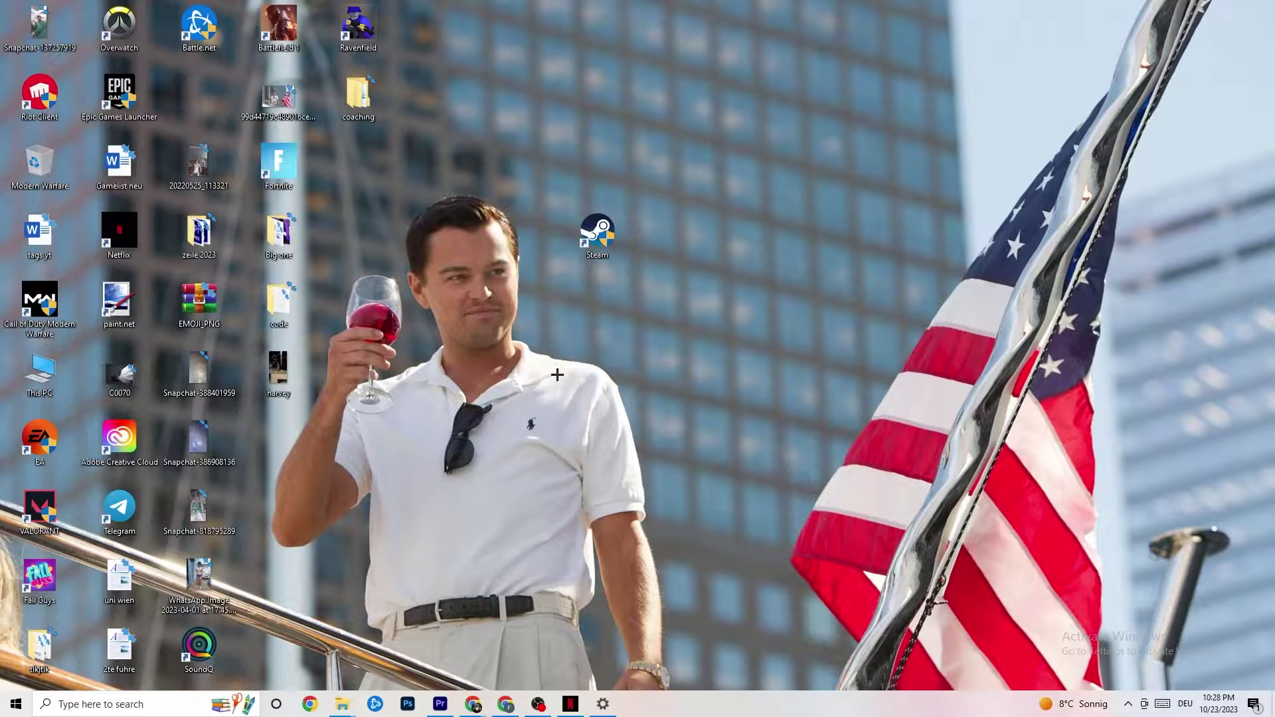
pyautogui.rightClick(741, 713)
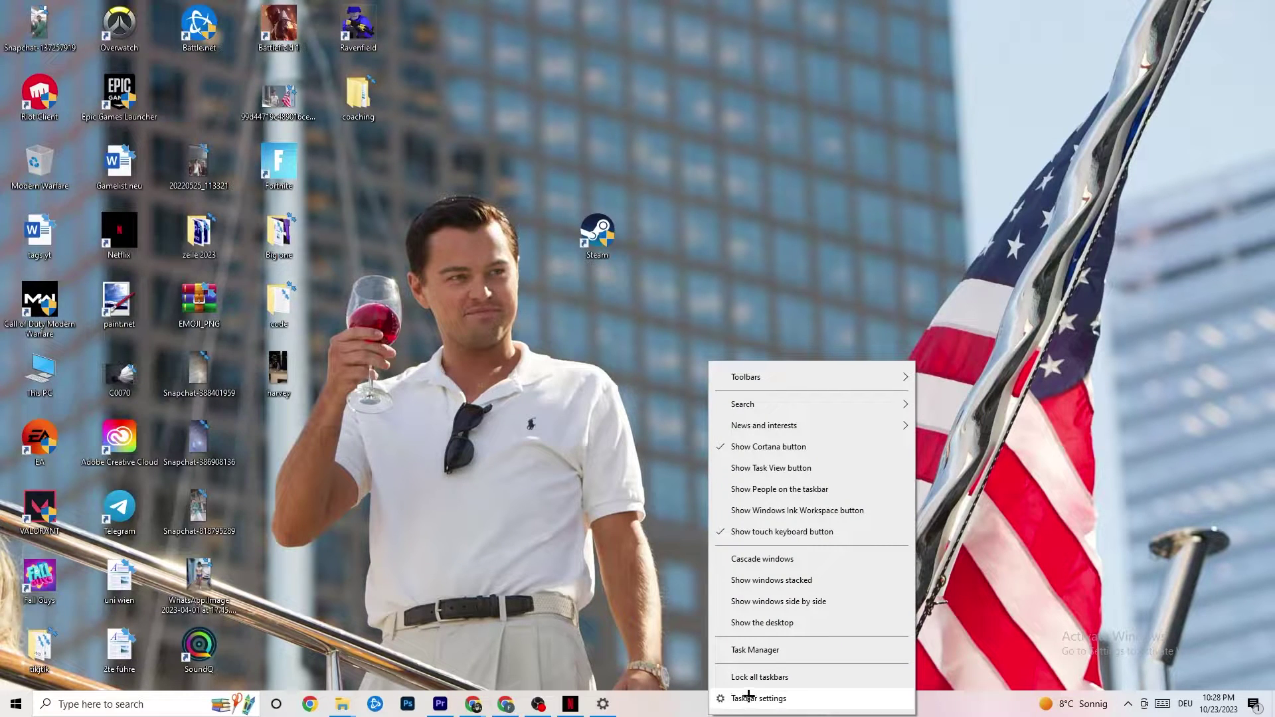
pyautogui.click(764, 650)
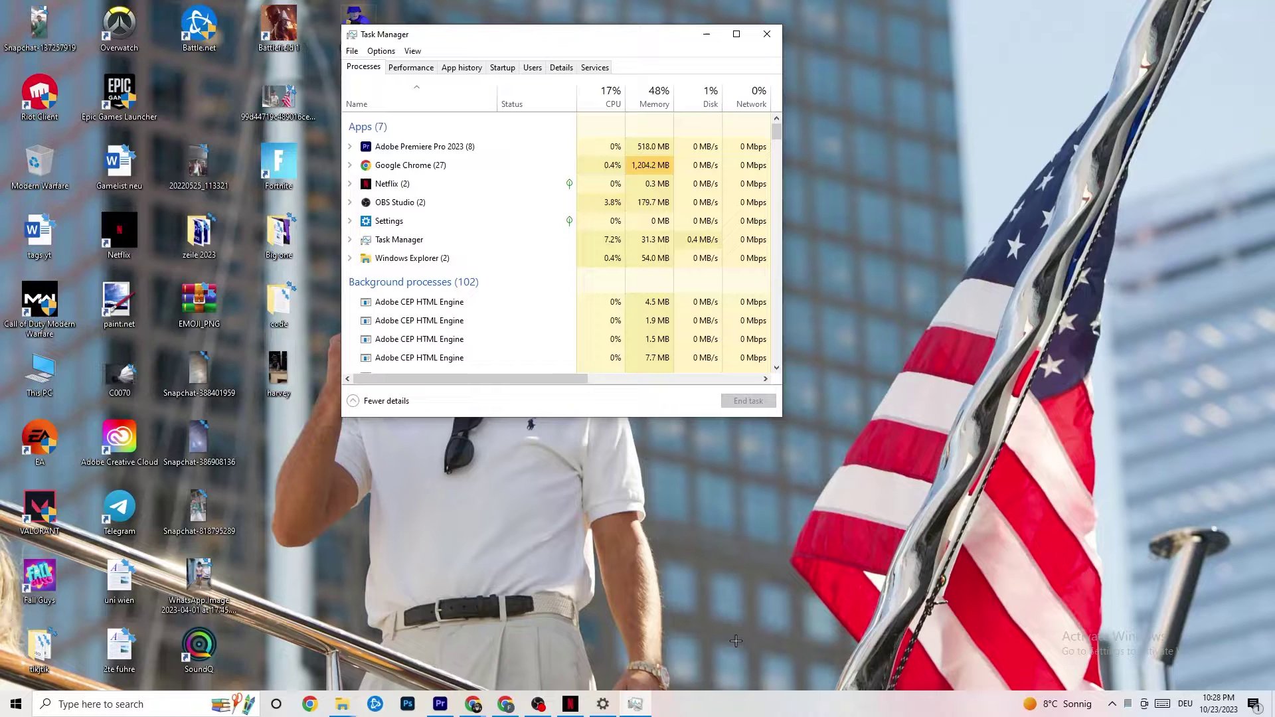
# Step: Maximize Task Manager and switch to the Details tab listing each process's PID and status
pyautogui.click(735, 36)
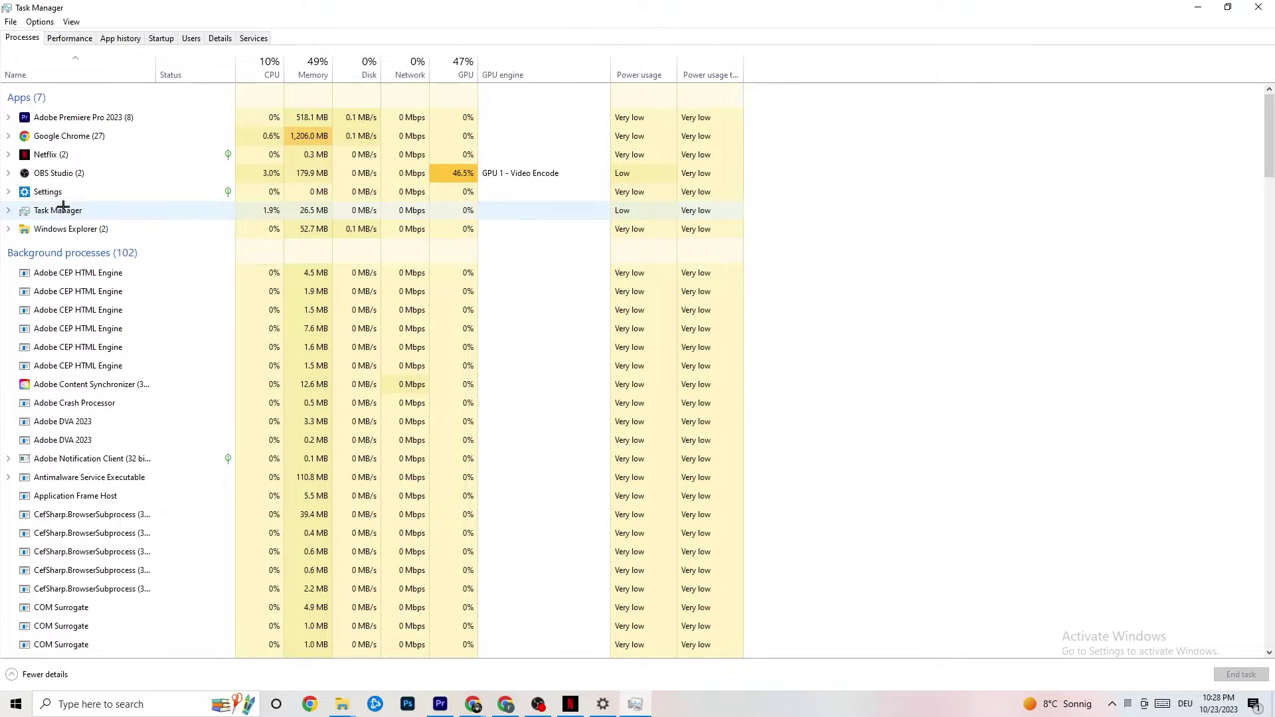
pyautogui.rightClick(92, 137)
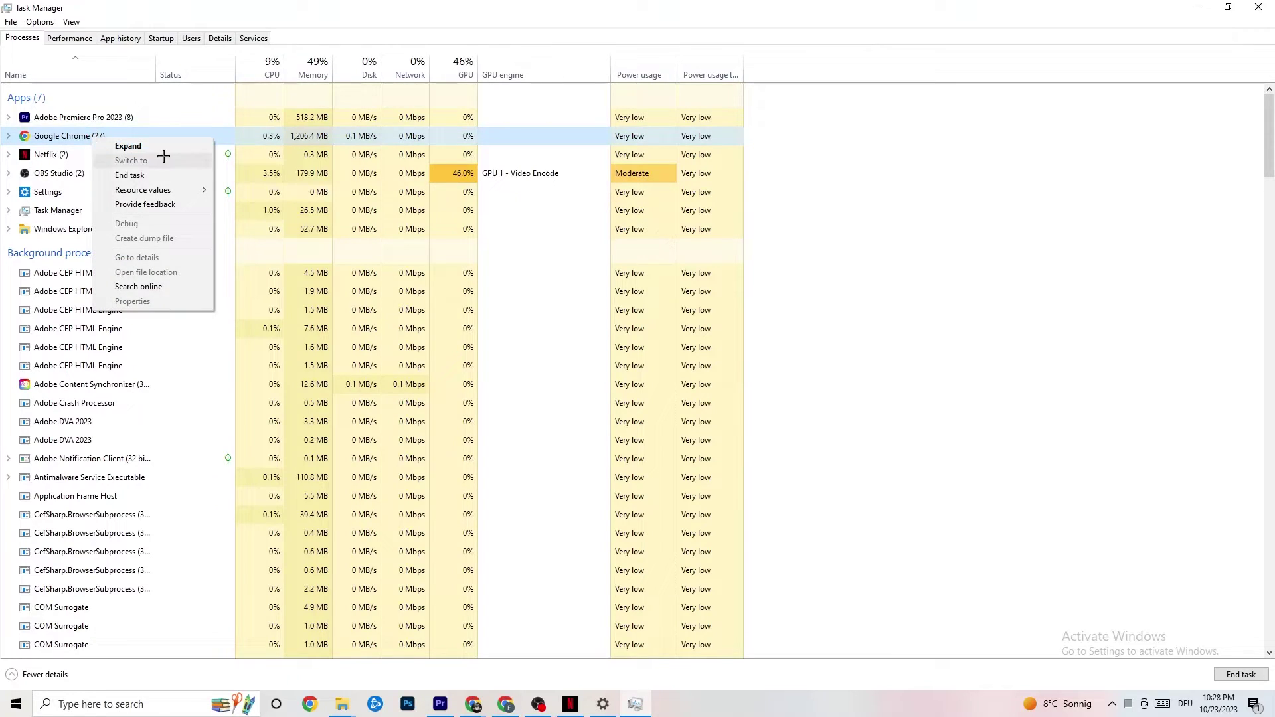
pyautogui.click(756, 183)
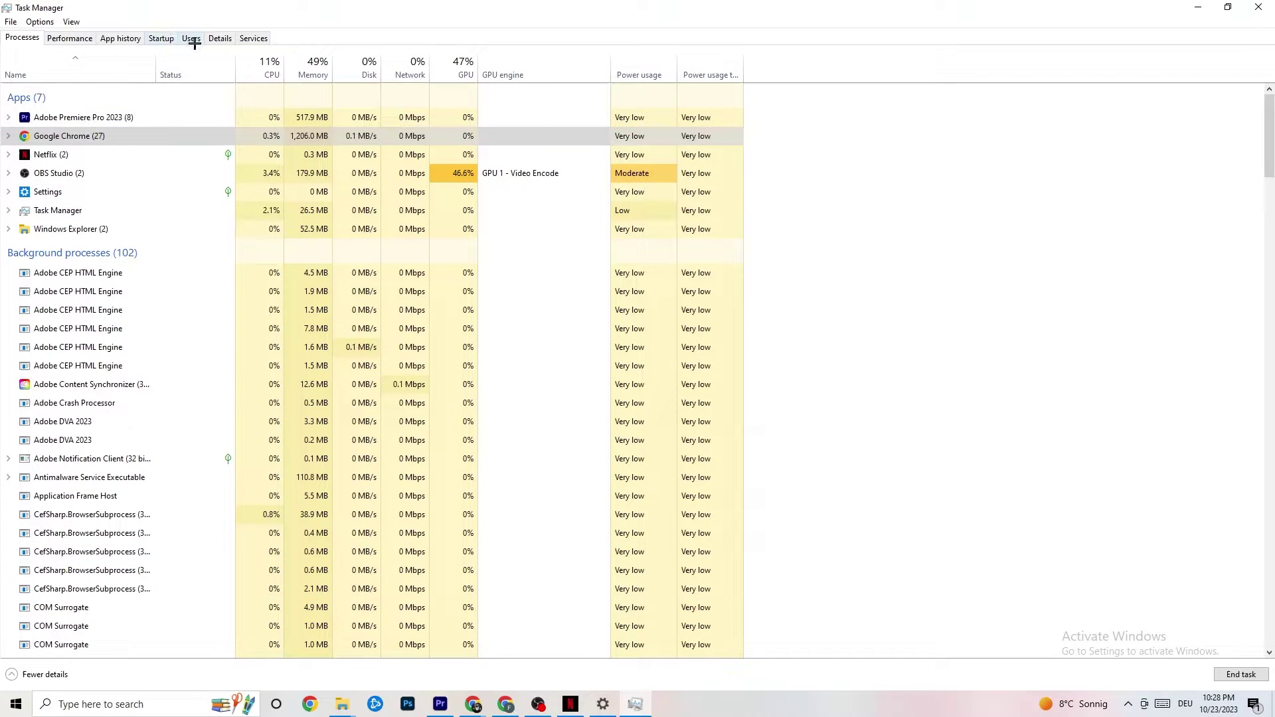
pyautogui.click(219, 38)
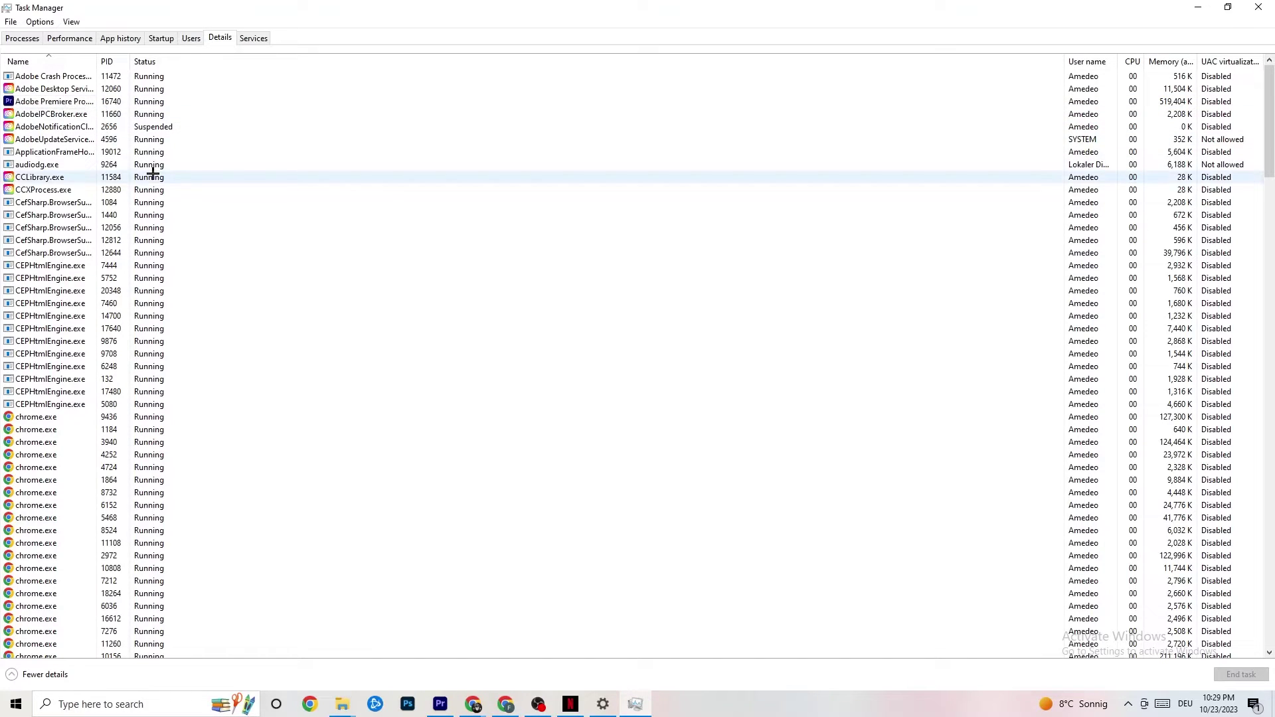
pyautogui.rightClick(70, 103)
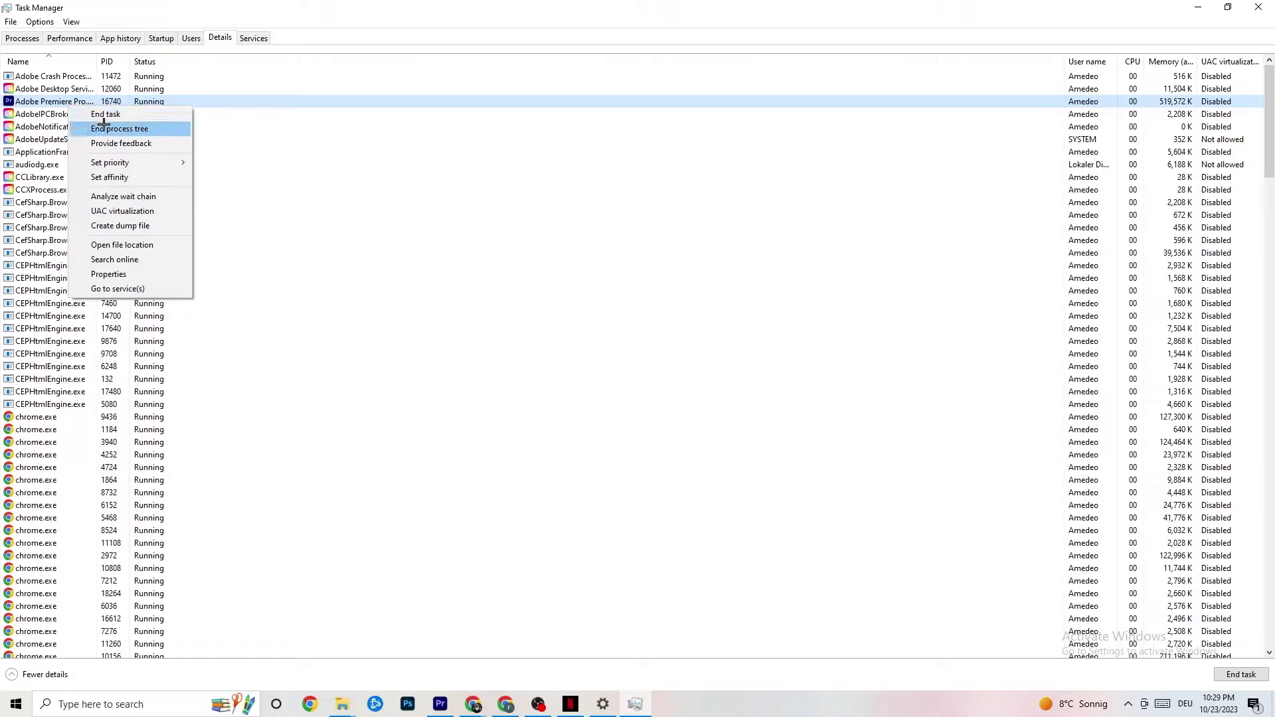
pyautogui.moveTo(124, 169)
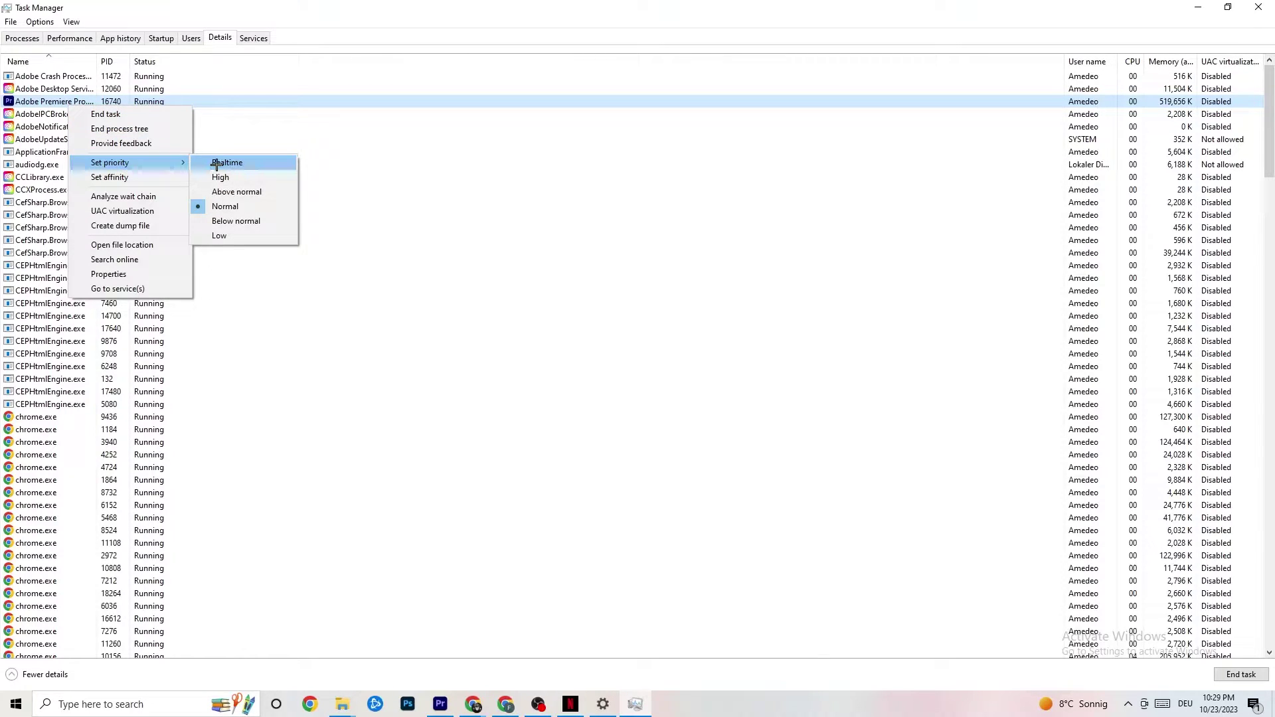
pyautogui.click(176, 157)
pyautogui.moveTo(176, 157)
pyautogui.click(346, 139)
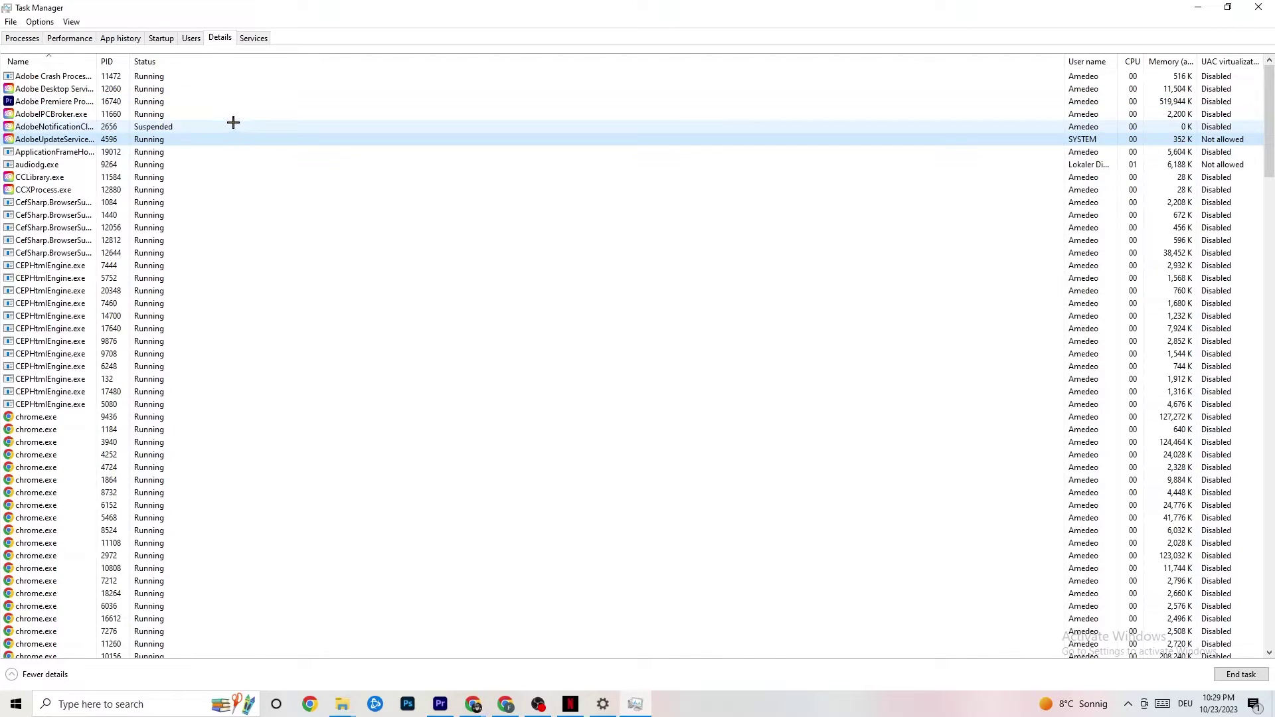
# Step: Review the Startup apps list, leaving Razer Synapse enabled, and close Task Manager
pyautogui.click(161, 38)
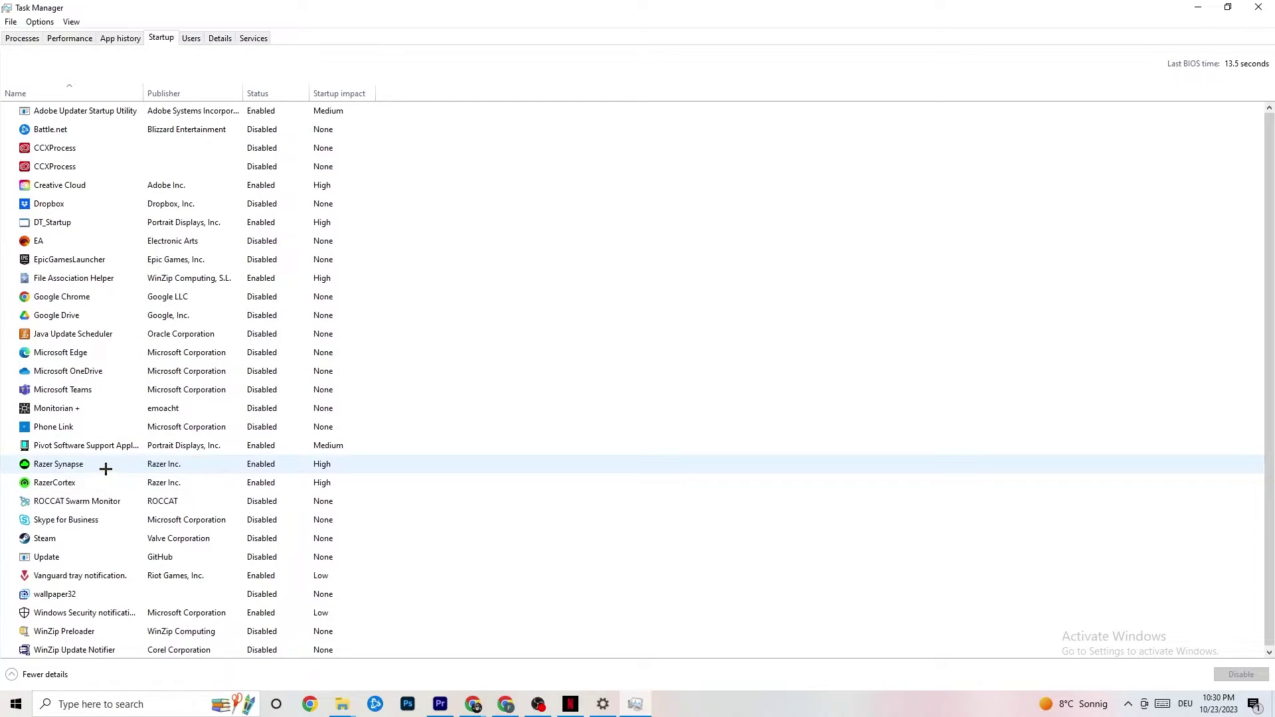
pyautogui.rightClick(258, 466)
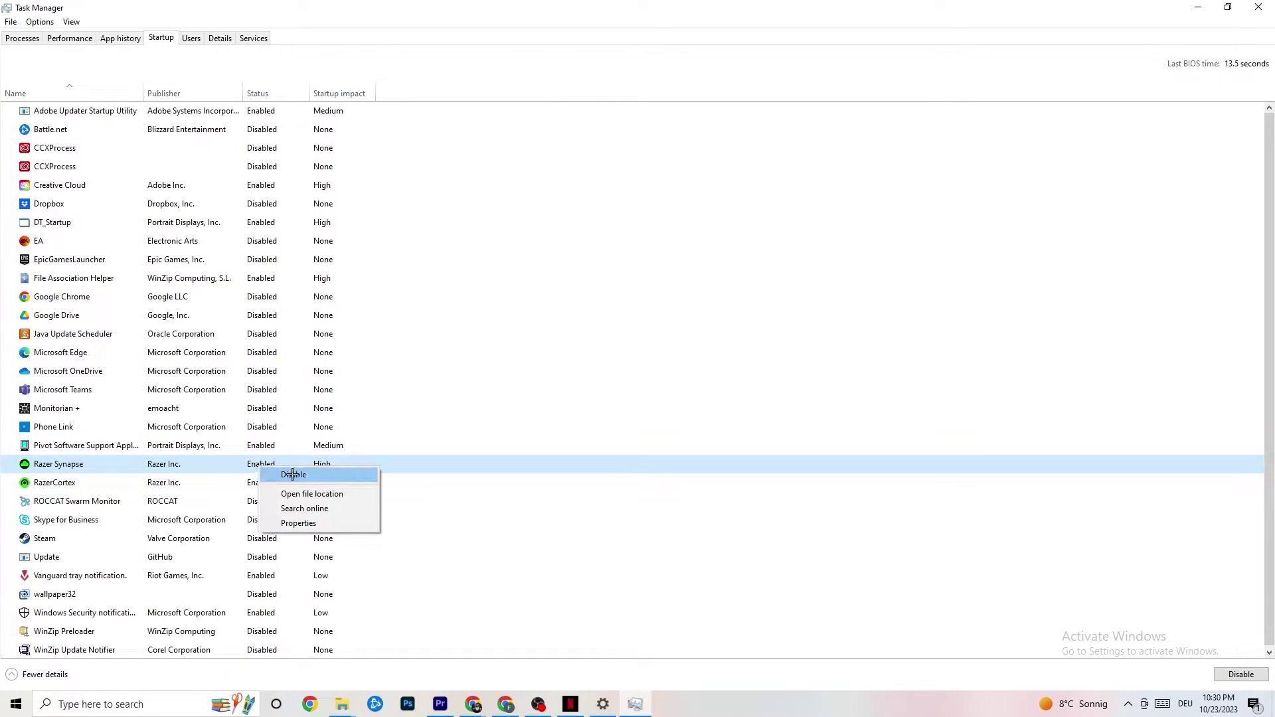
pyautogui.click(657, 67)
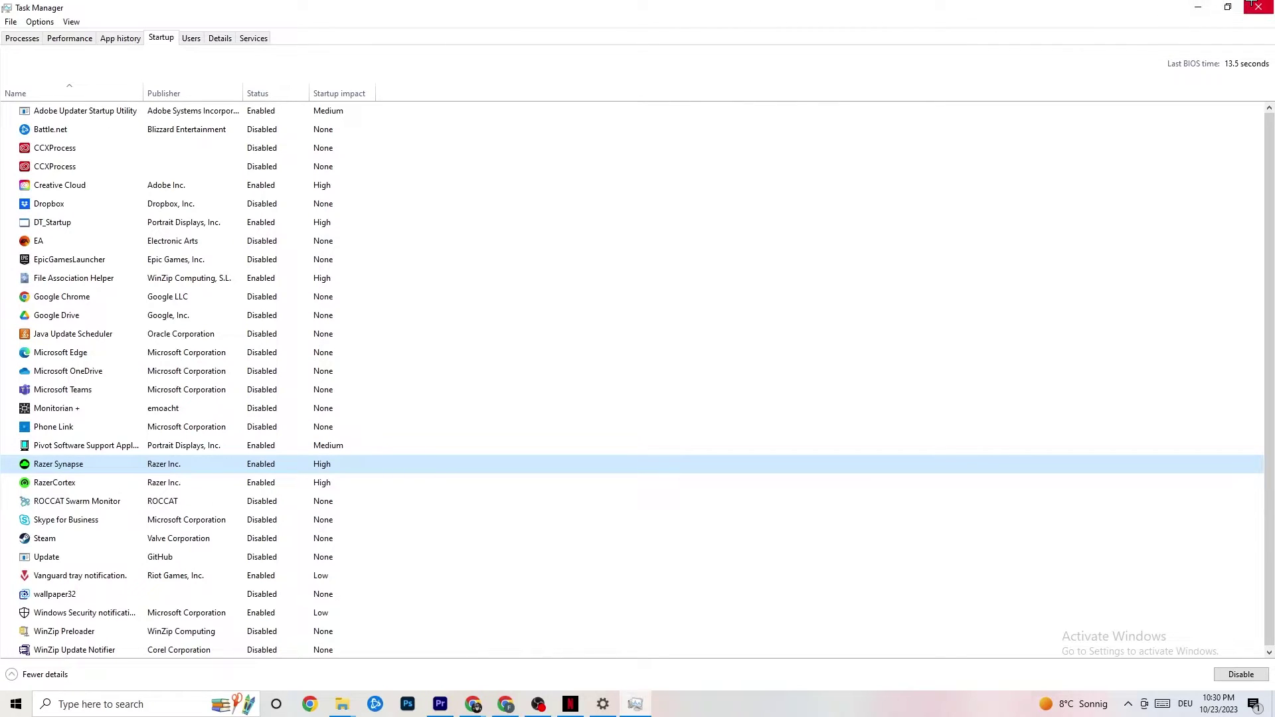
pyautogui.click(1251, 6)
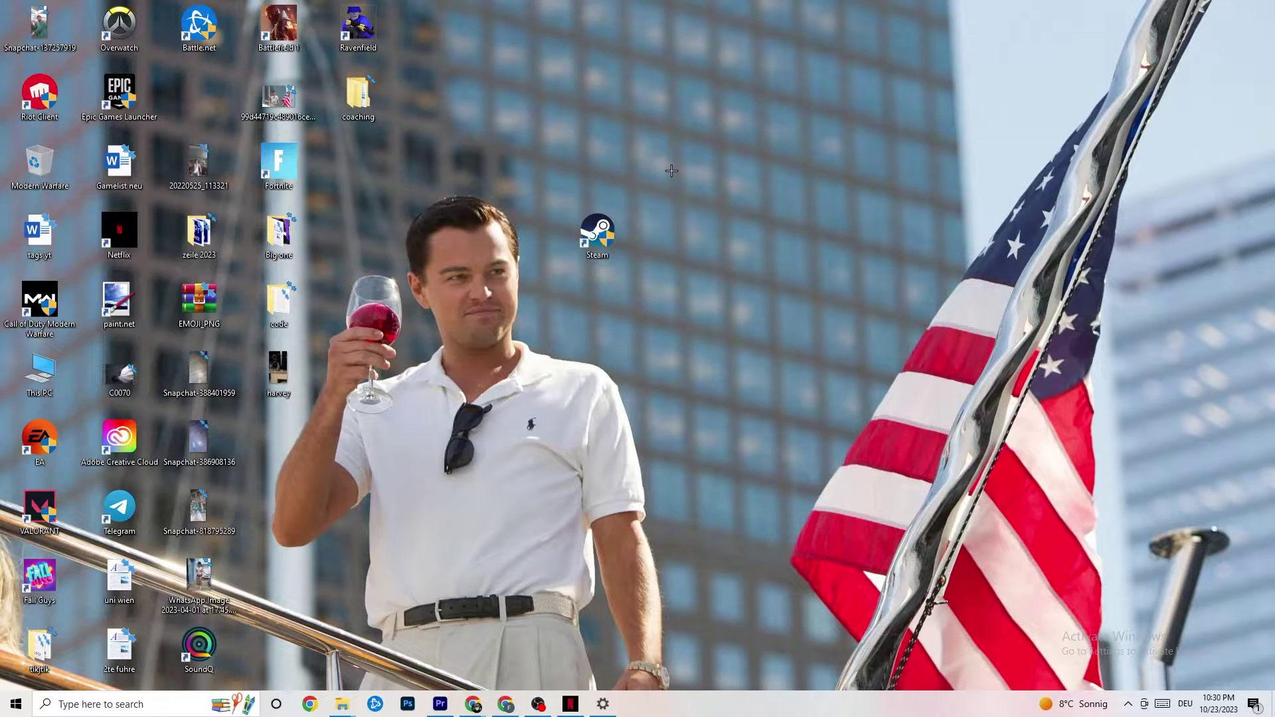
# Step: Keep display scaling at 100% (Recommended) in Settings > System > Display
pyautogui.click(9, 713)
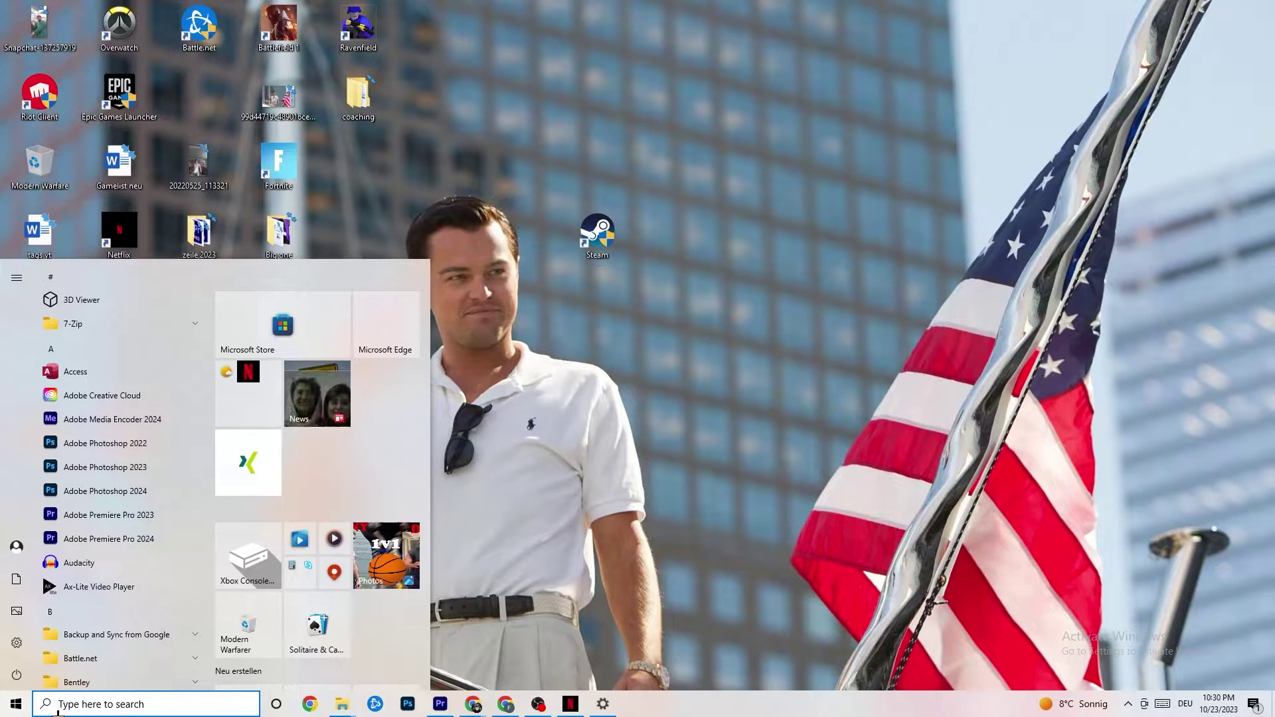
pyautogui.click(18, 643)
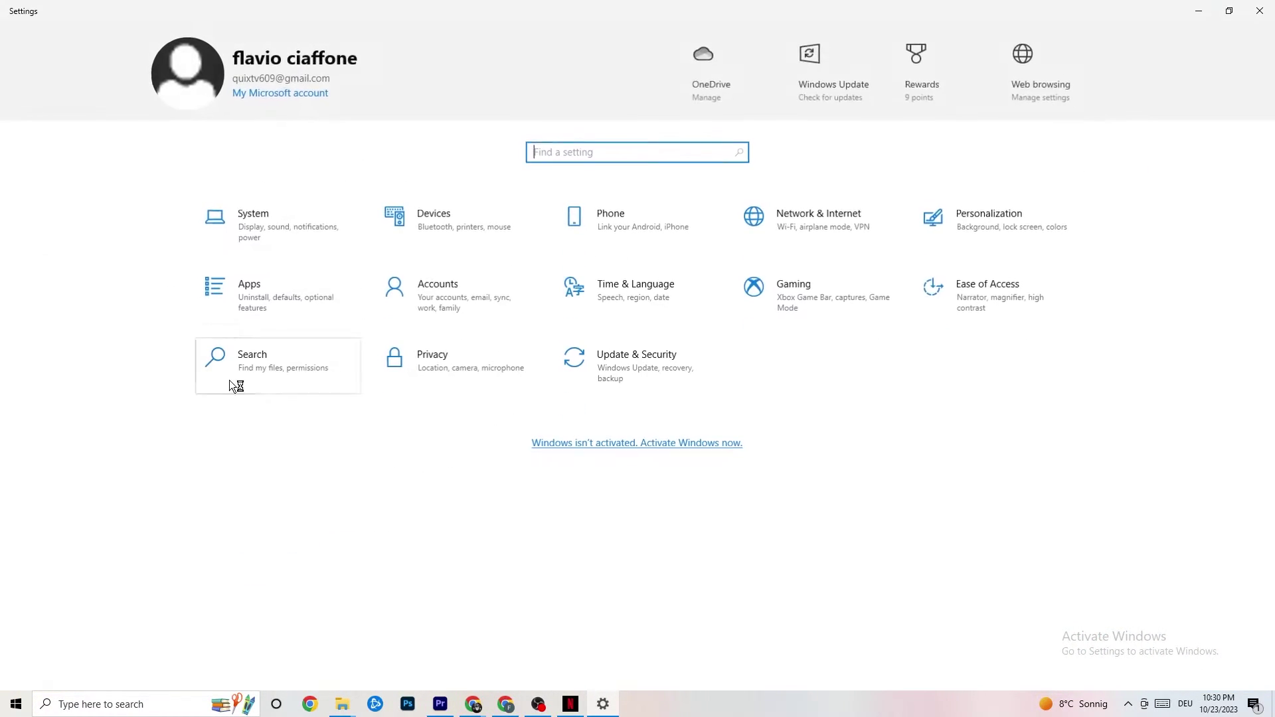
pyautogui.click(278, 224)
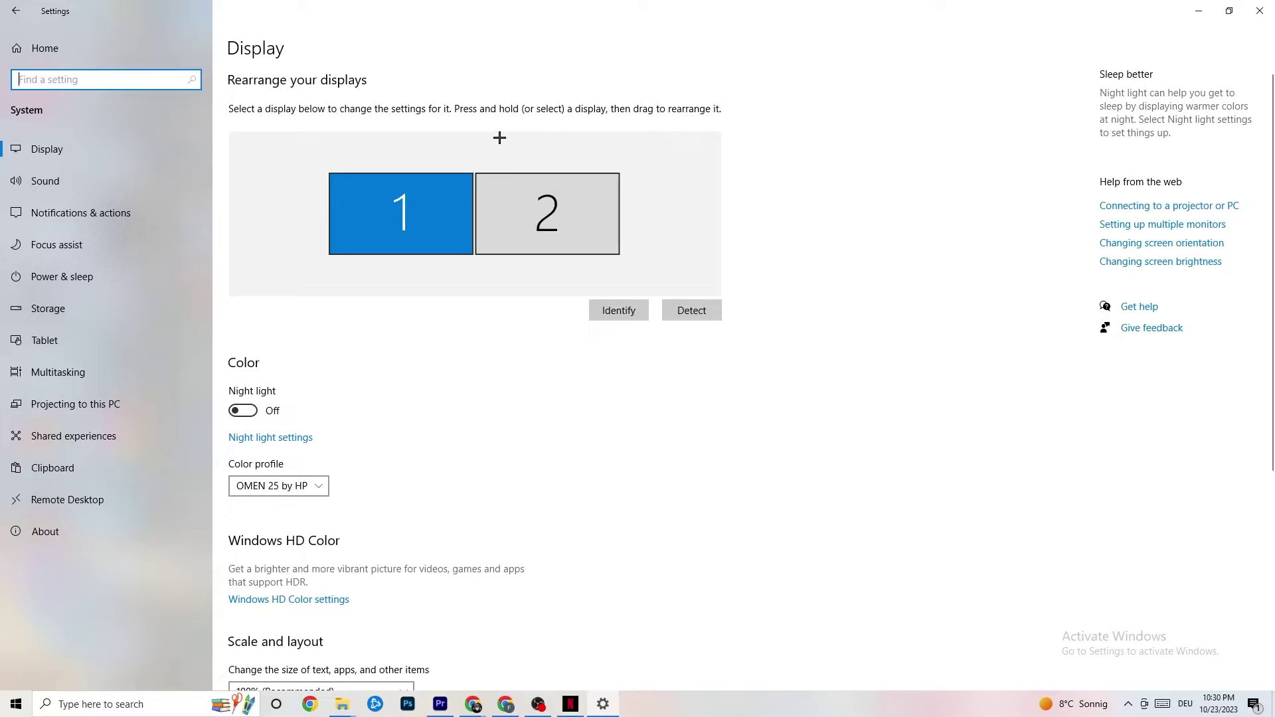
pyautogui.scroll(-5, 620, 151)
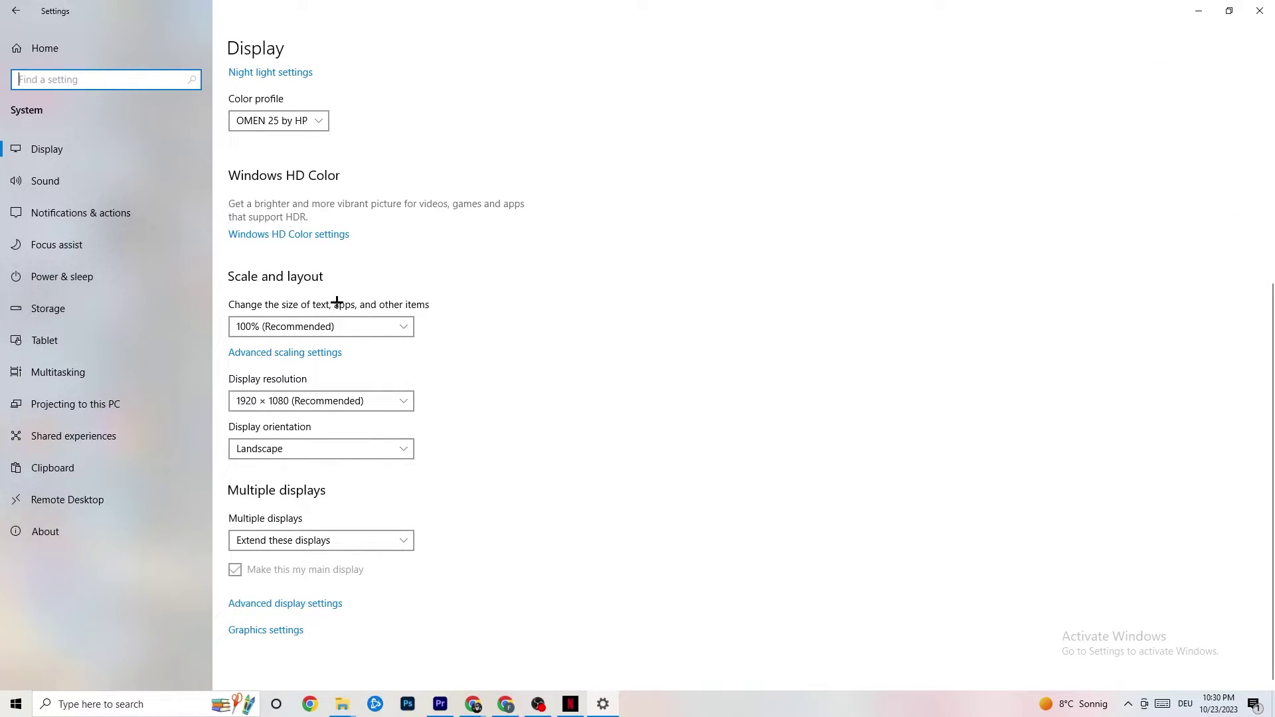
pyautogui.click(351, 326)
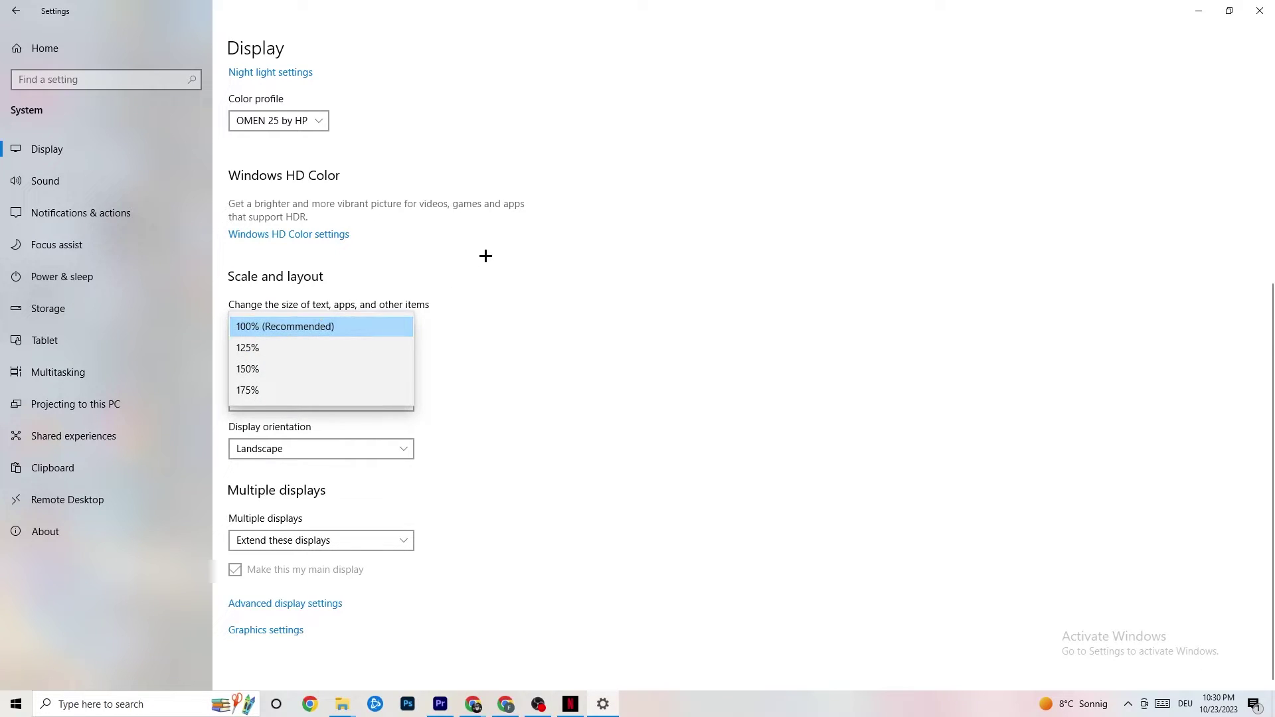
pyautogui.click(487, 256)
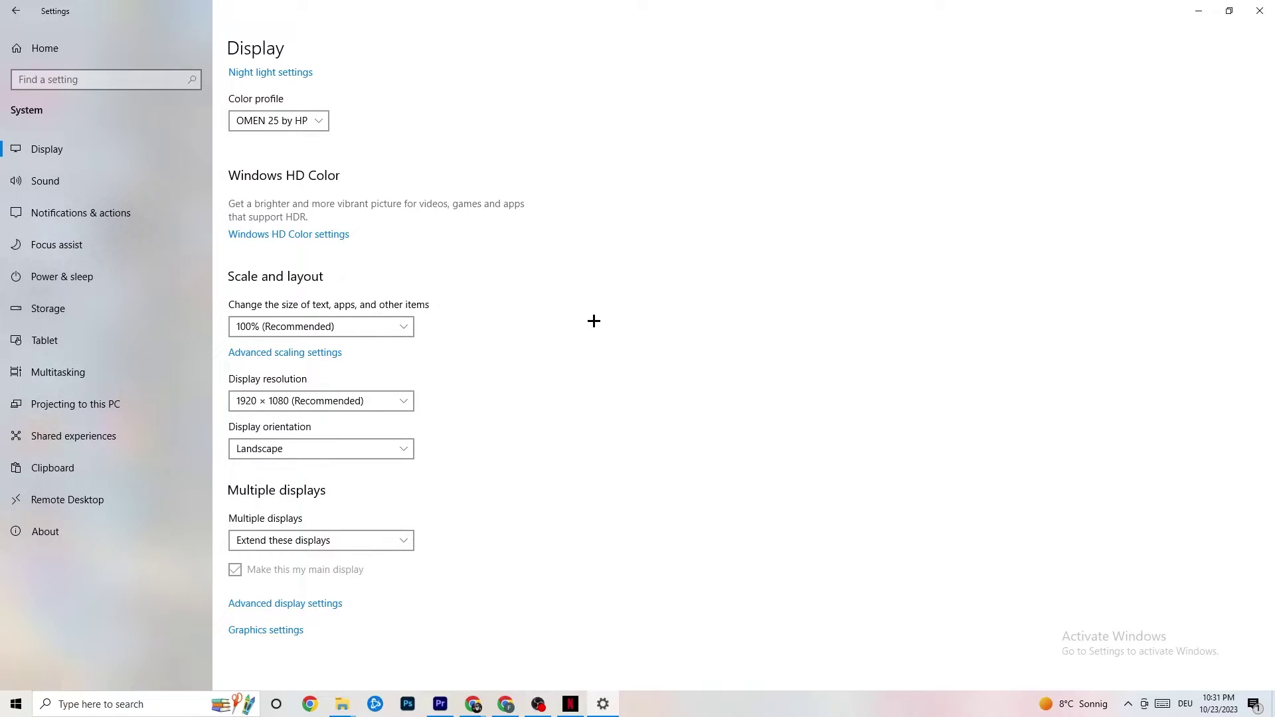
pyautogui.click(80, 274)
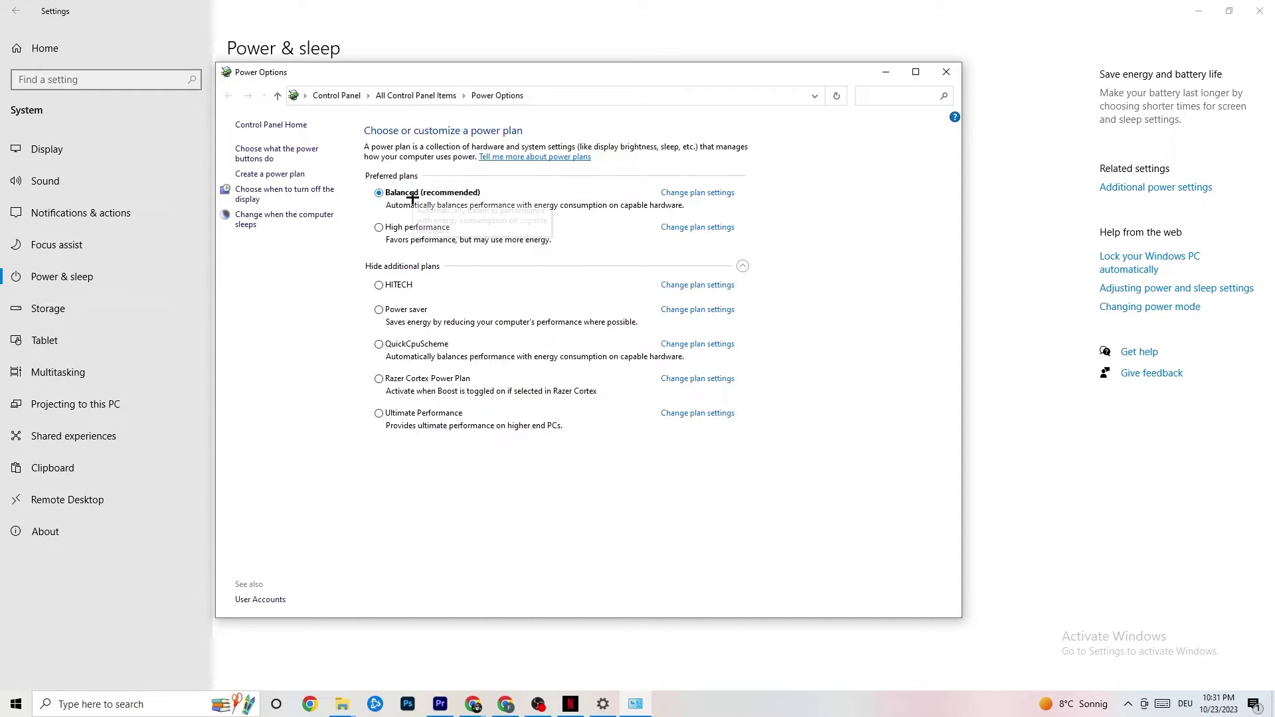
# Step: Close the Power Options window, leaving Balanced (recommended) as the active plan
pyautogui.click(945, 71)
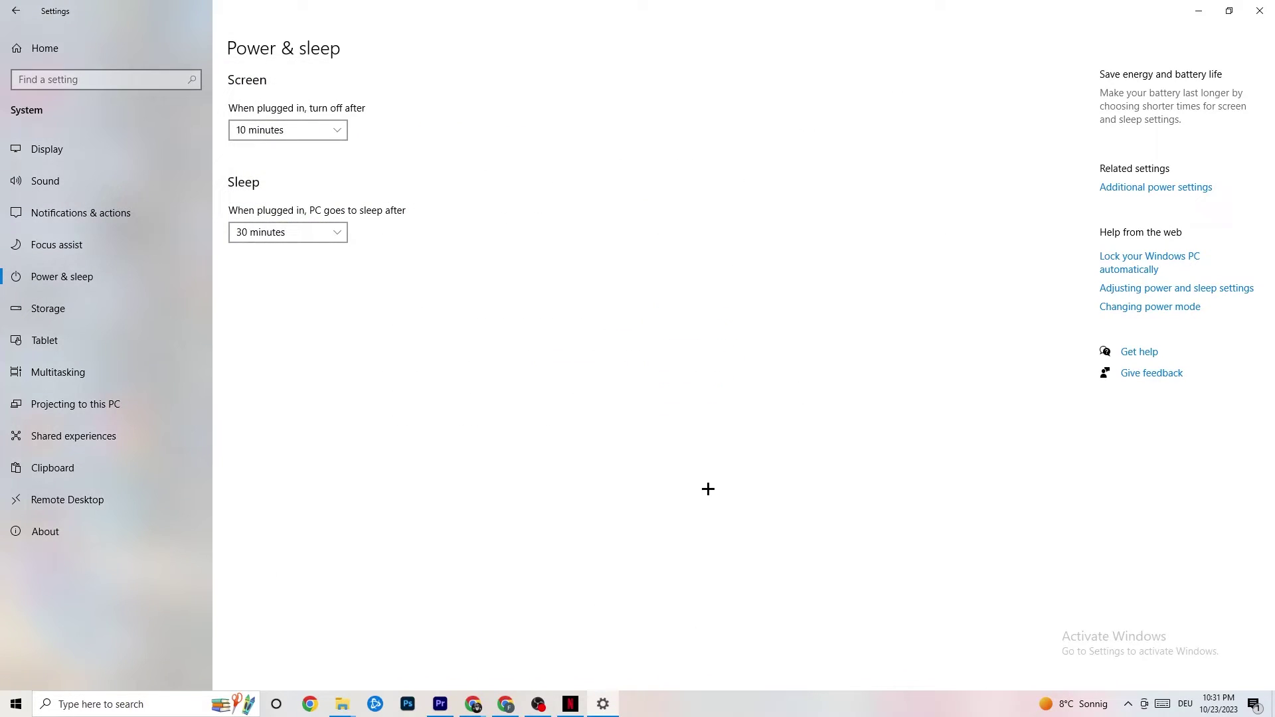
# Step: Keep Storage Sense set to run Every week, then go back to Settings home
pyautogui.click(99, 312)
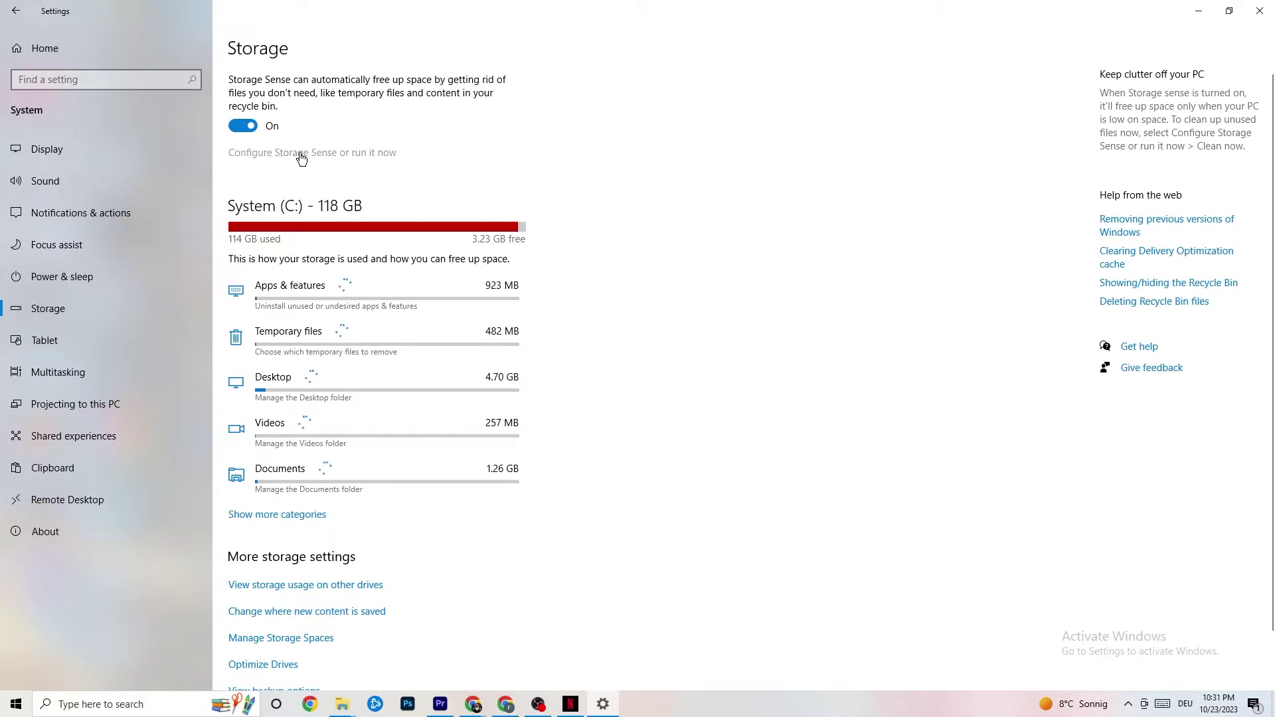
pyautogui.click(301, 155)
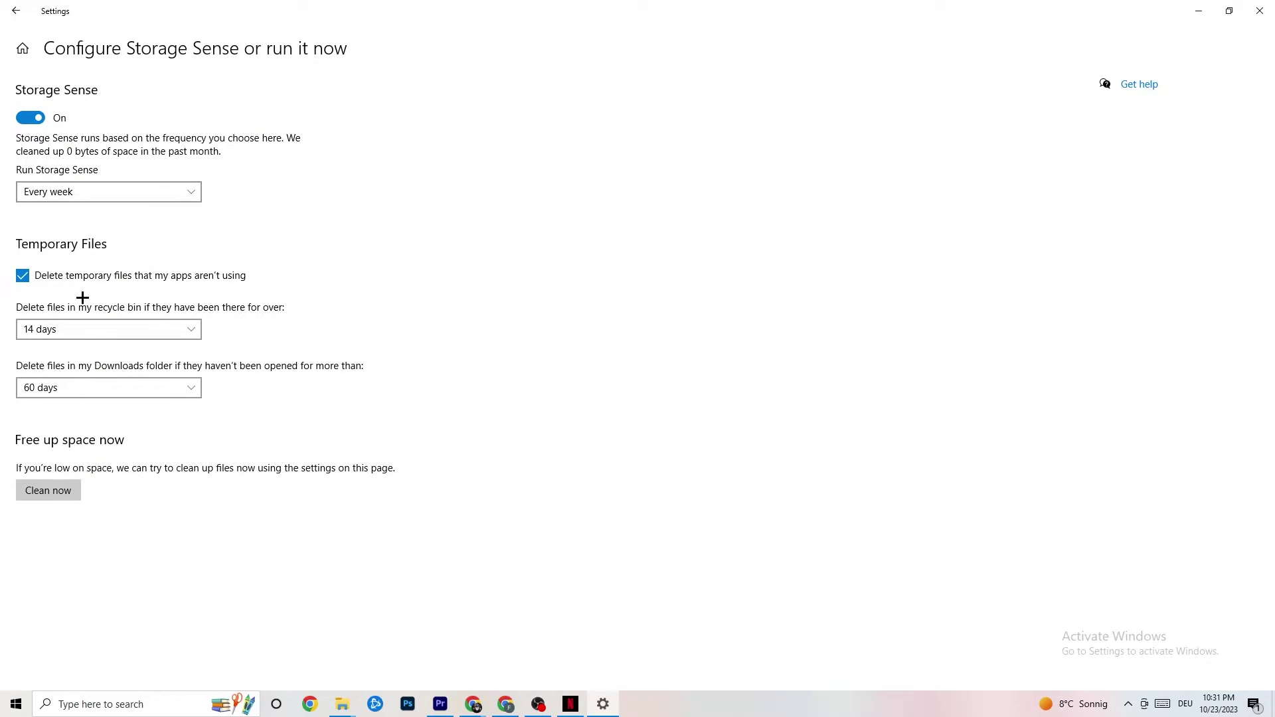
pyautogui.click(157, 194)
pyautogui.click(116, 192)
pyautogui.doubleClick(15, 9)
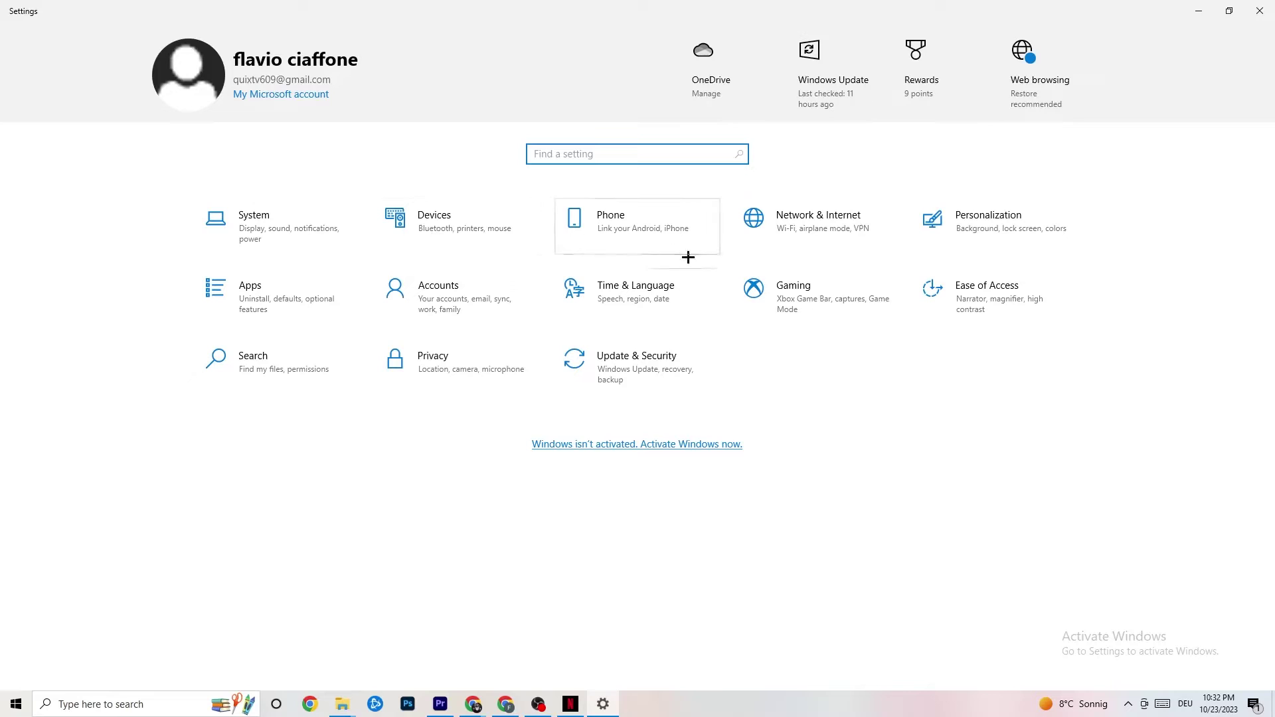
# Step: Open the Gaming settings and move to the Game Mode page
pyautogui.click(848, 301)
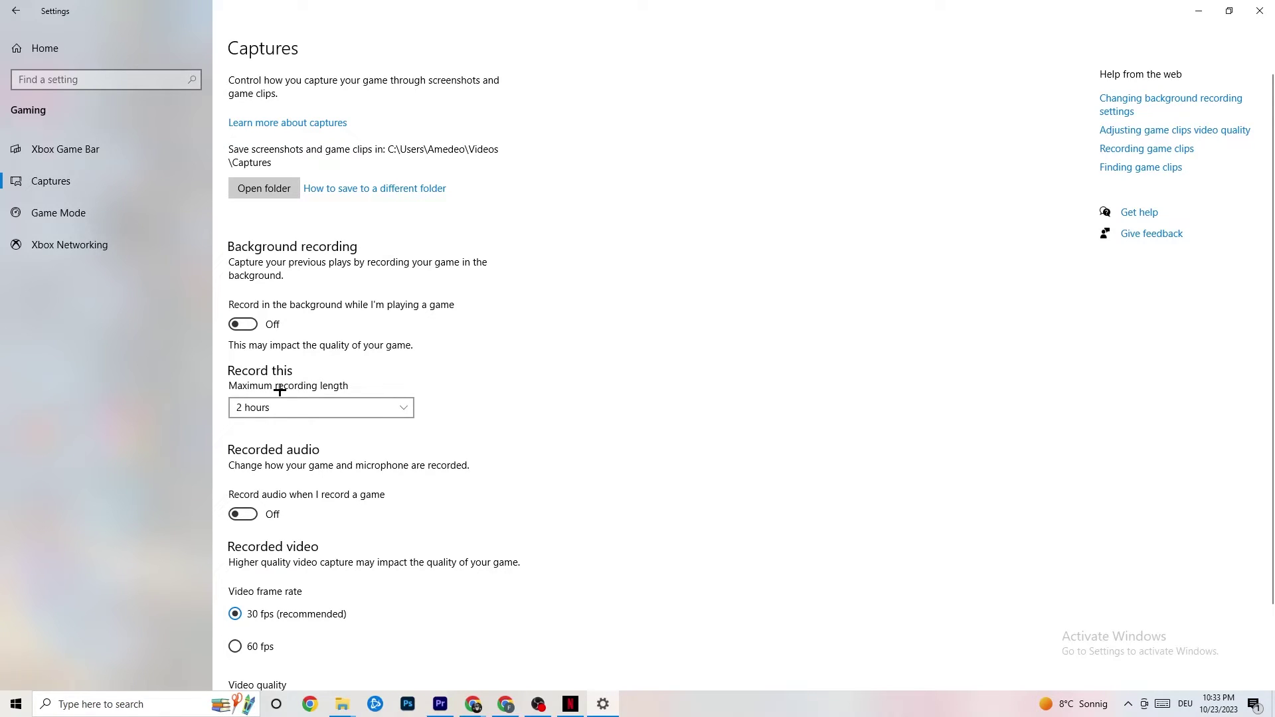
pyautogui.click(116, 213)
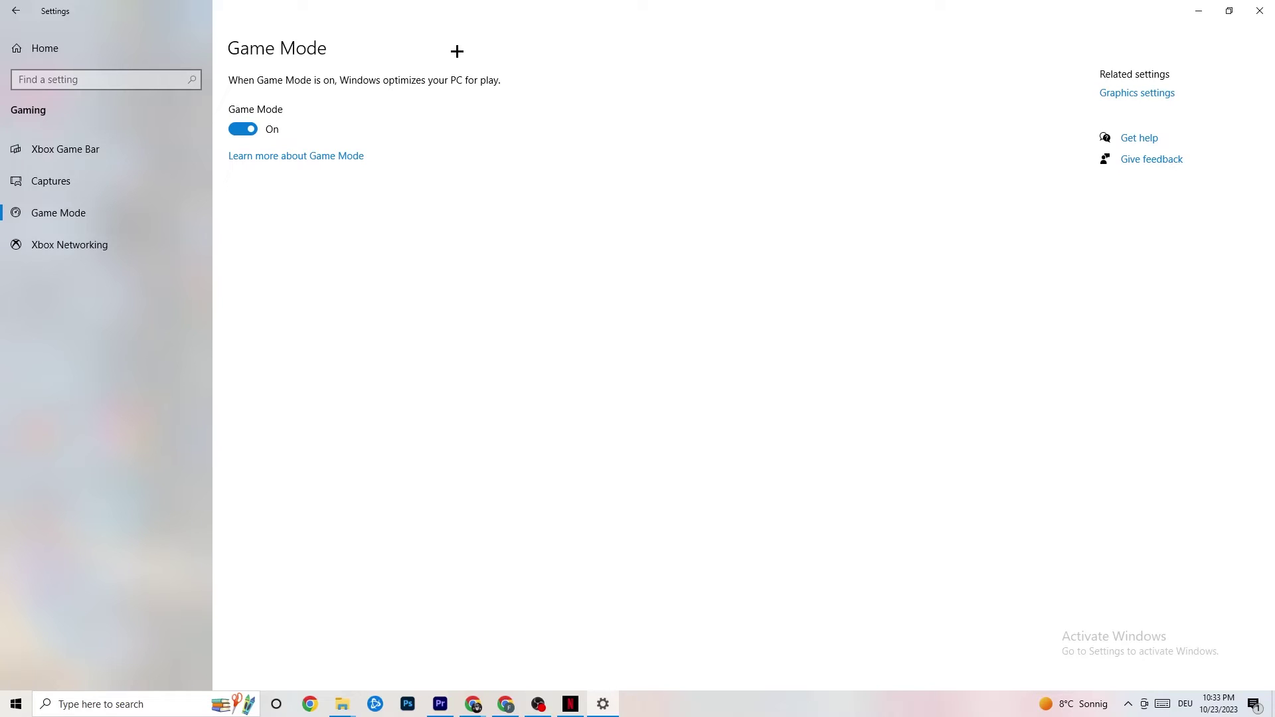
# Step: Go back to the Settings home, leaving Game Mode switched on
pyautogui.click(45, 48)
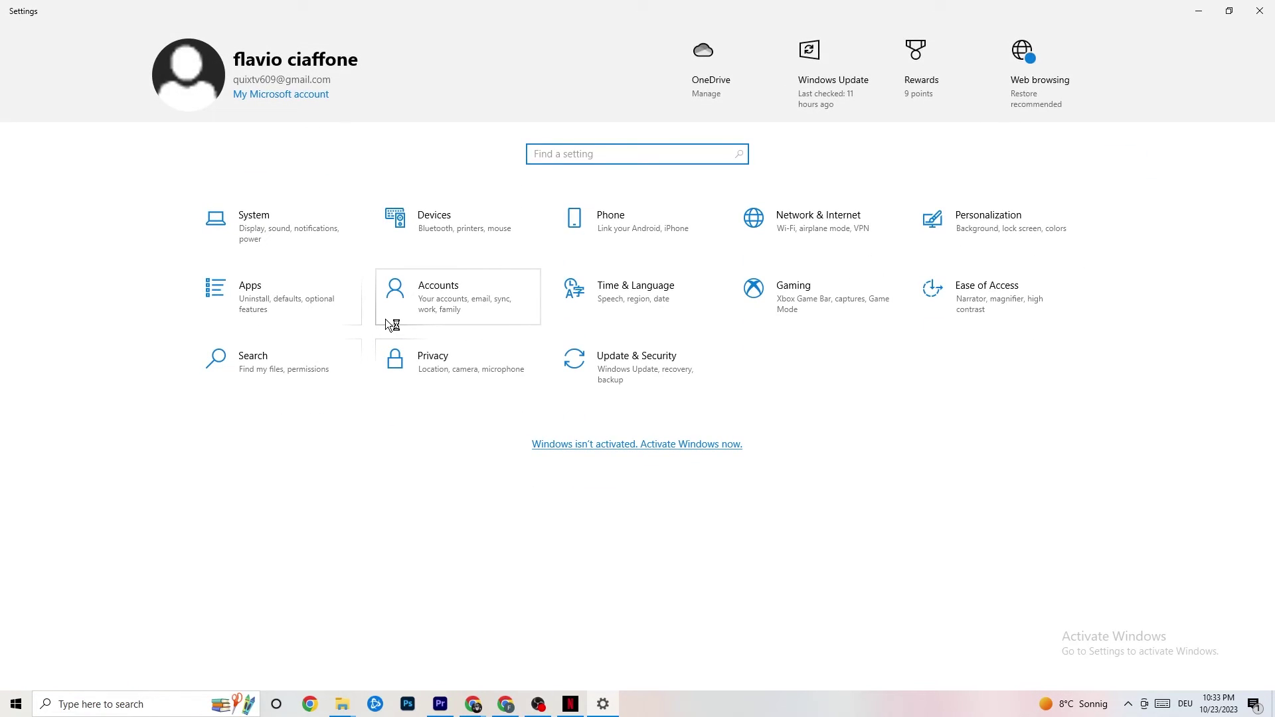
# Step: Check Windows Update reports up to date, view Troubleshoot, then close Settings
pyautogui.click(669, 384)
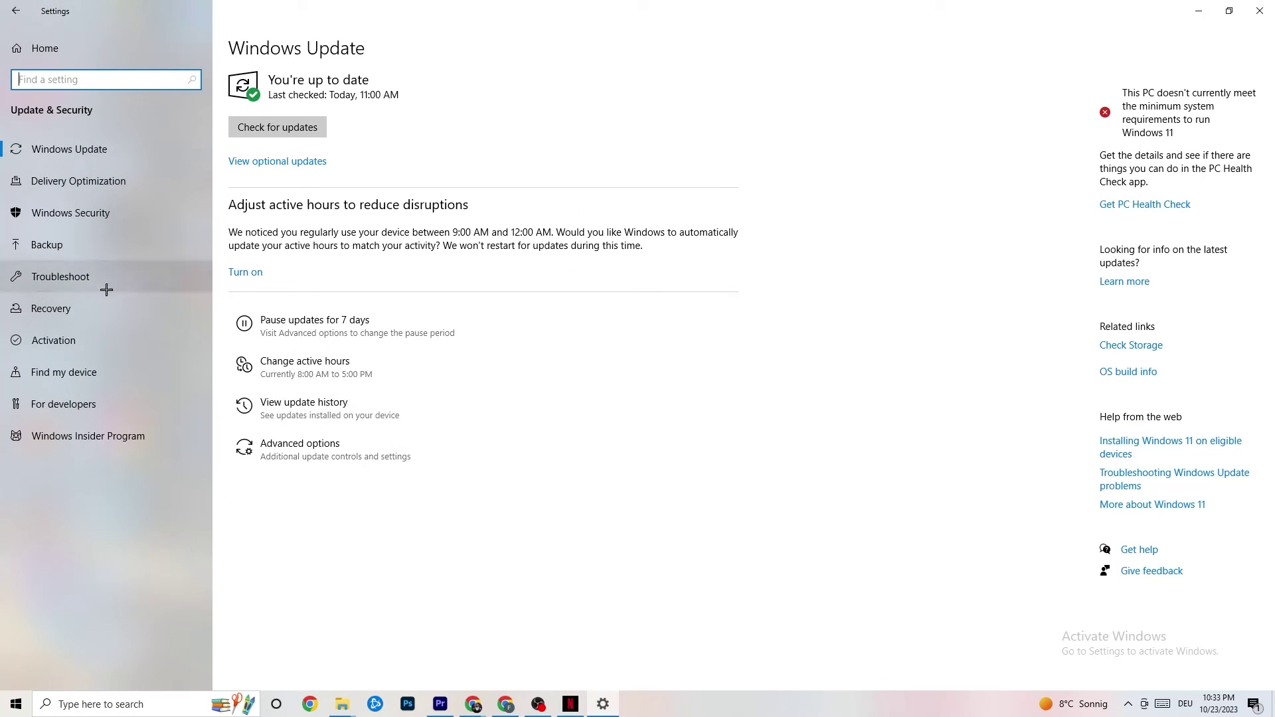
pyautogui.click(63, 276)
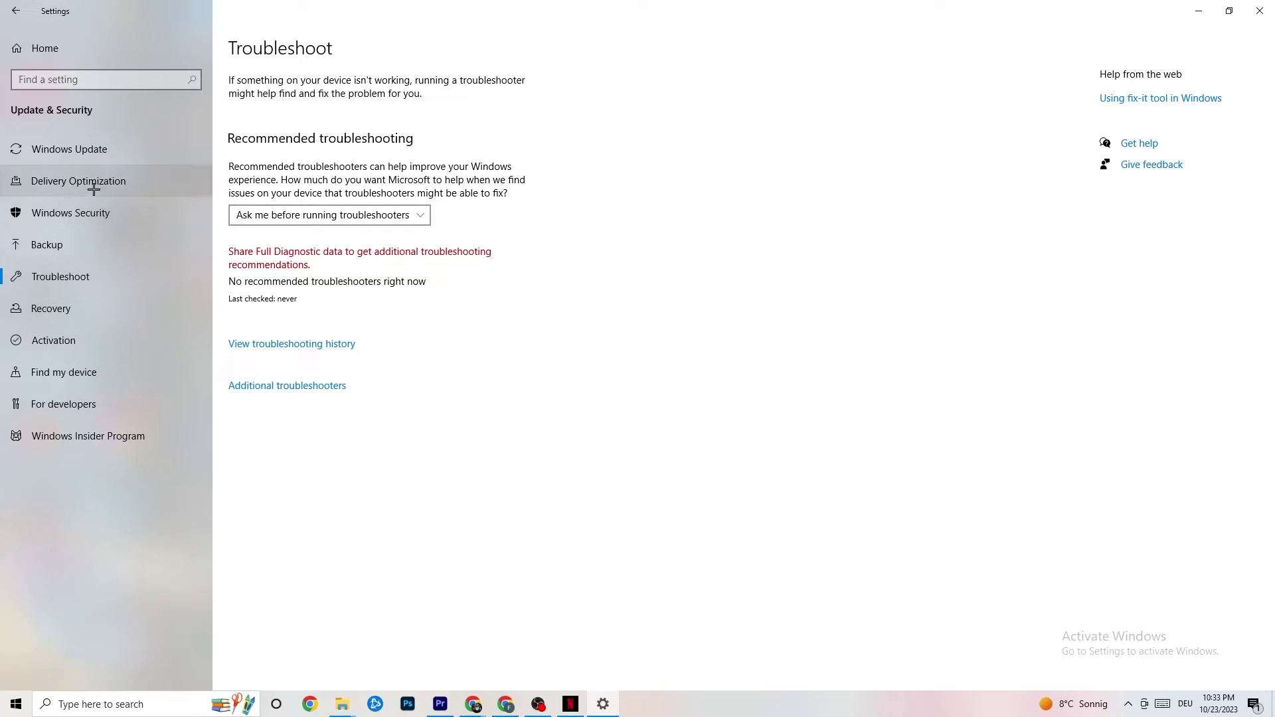
pyautogui.click(101, 153)
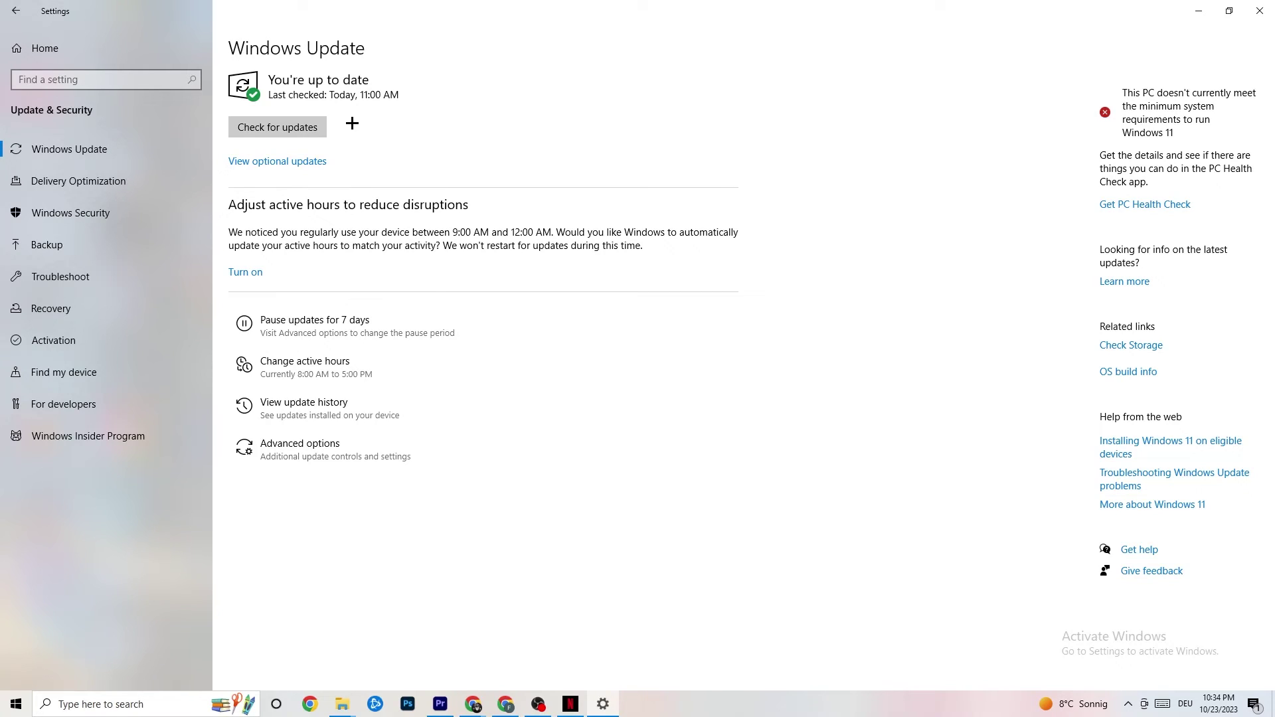
pyautogui.click(1249, 14)
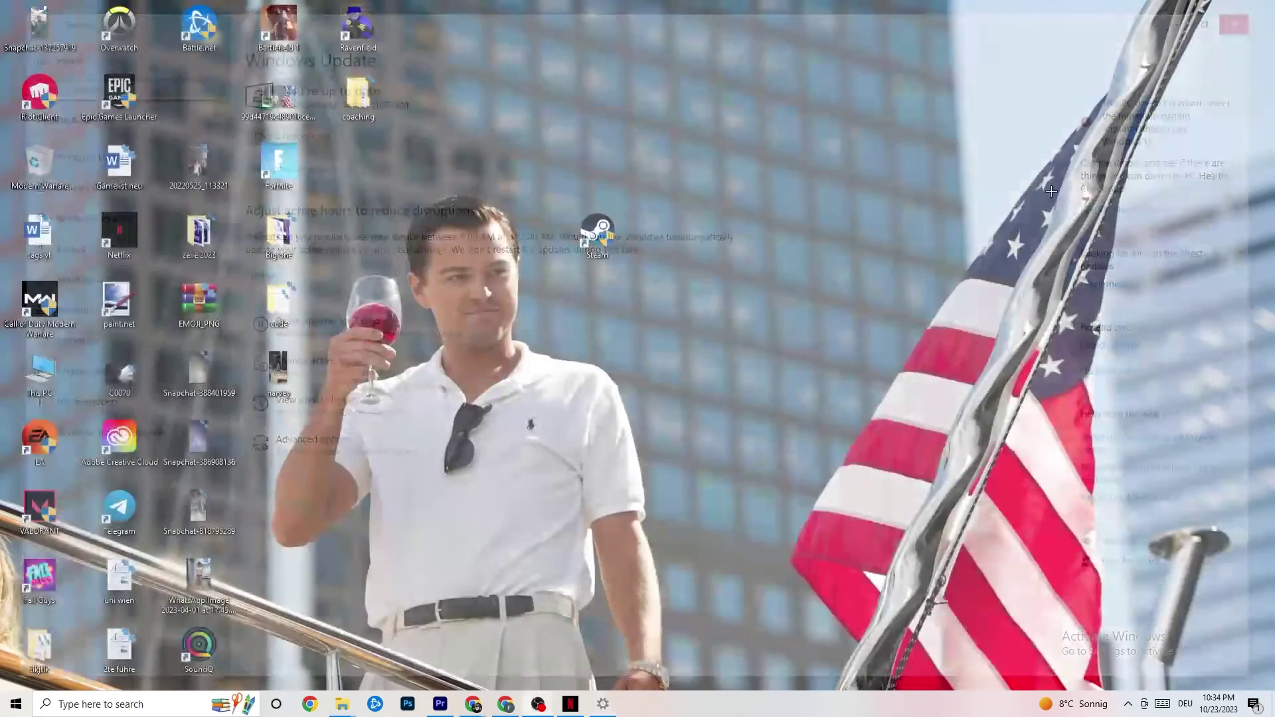